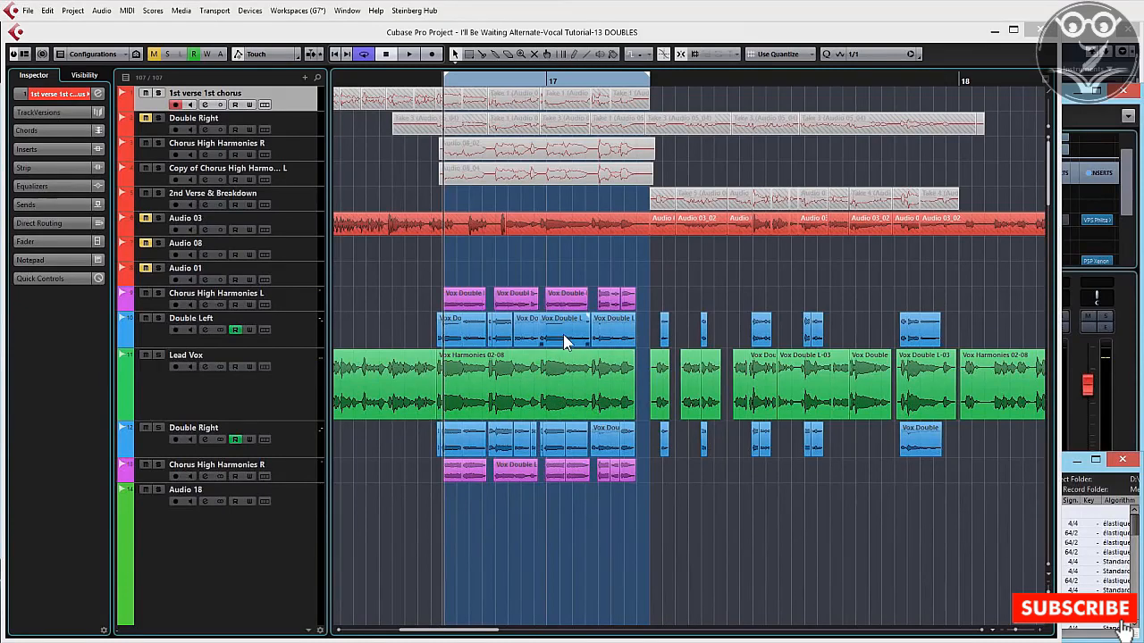
- Show the take lanes of 1st verse 1st chorus, and in a duplicate of that track unmute the chorus takes
key("F2")
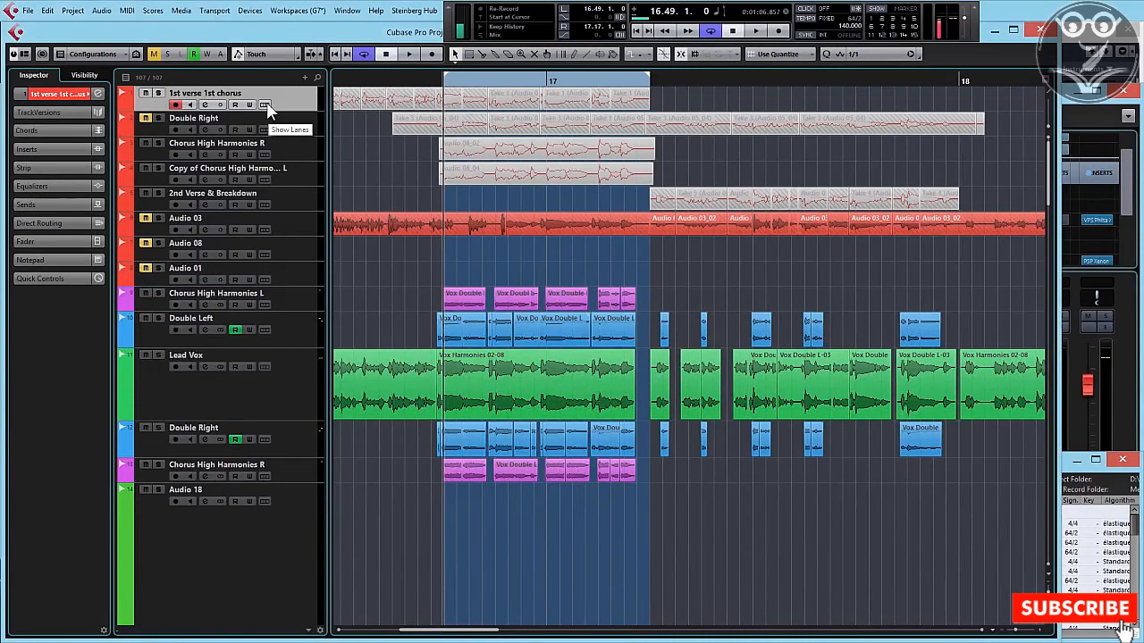
left_click(264, 105)
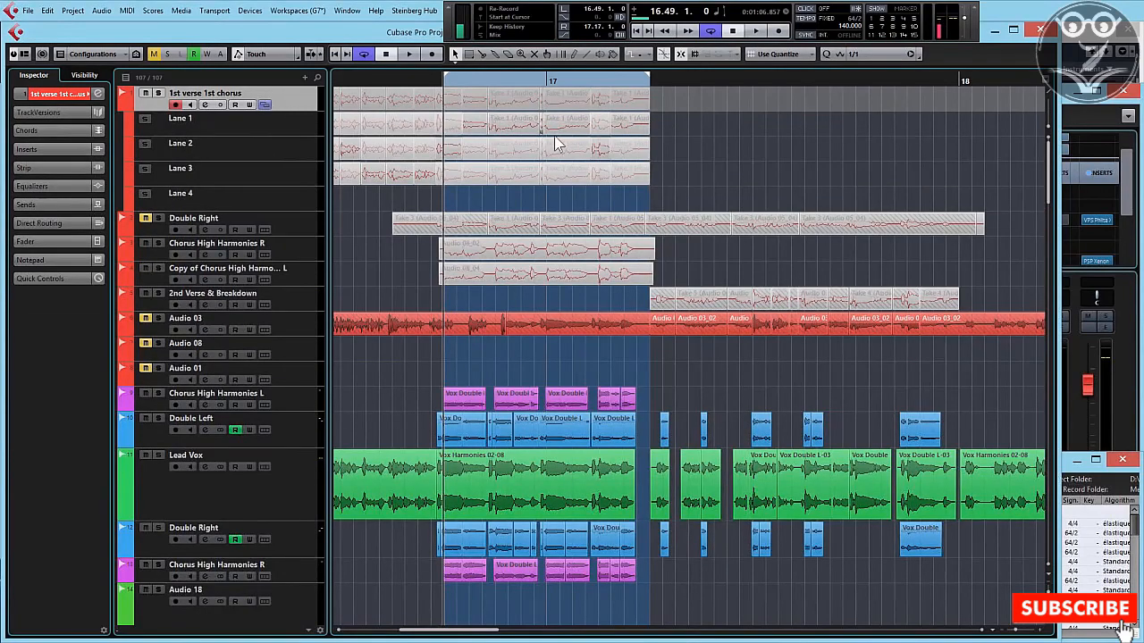
right_click(689, 161)
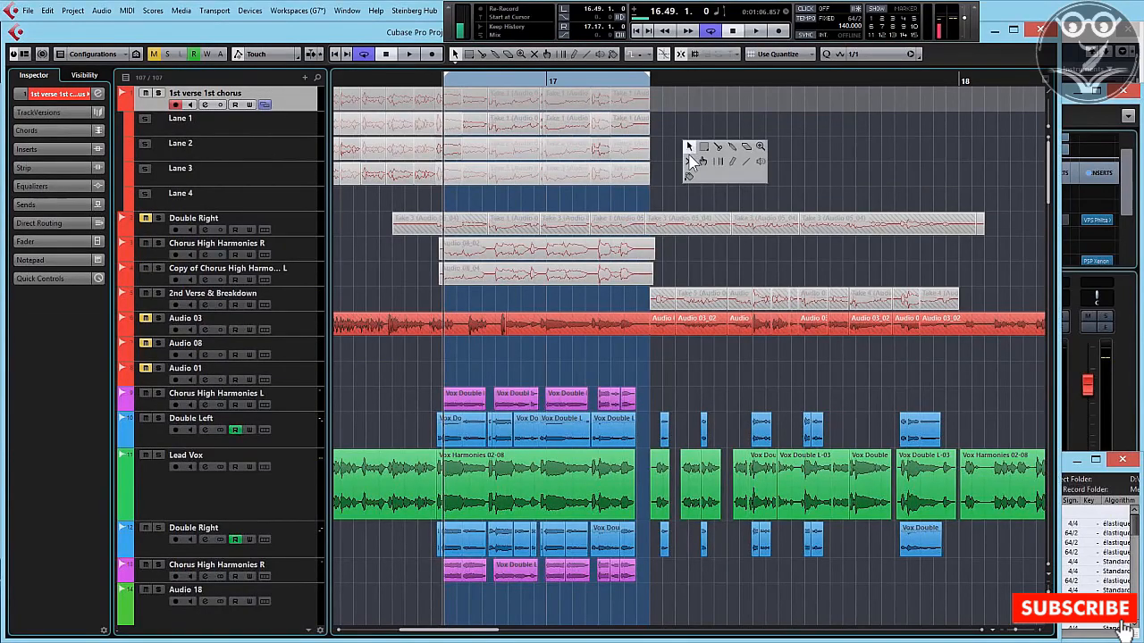
left_click(684, 165)
left_click_drag(680, 185, 448, 102)
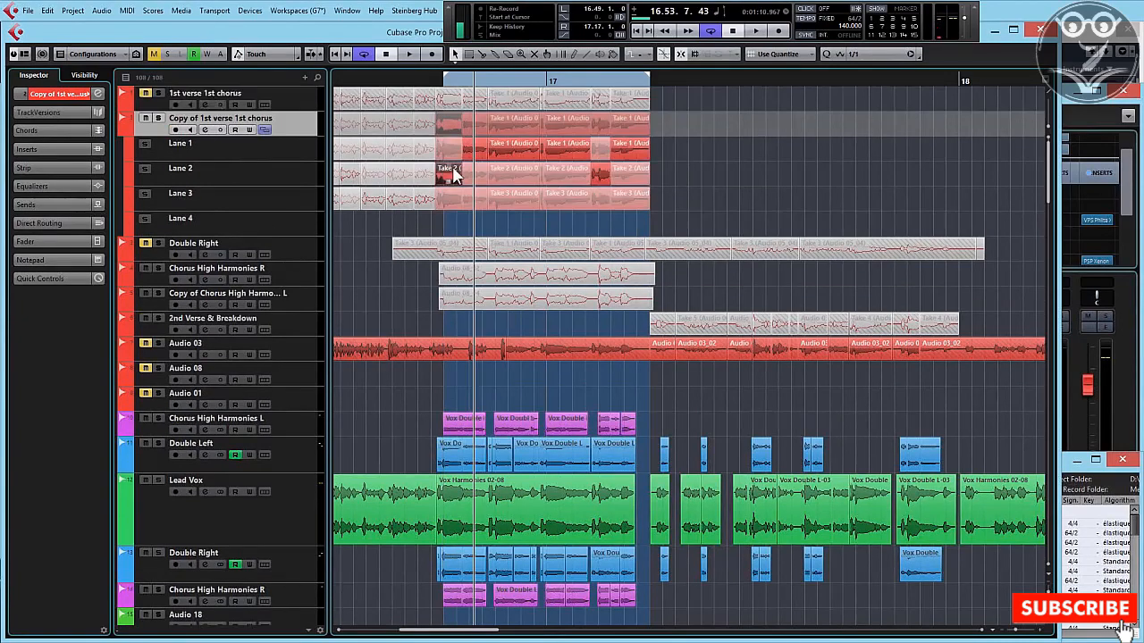
- Examine which Lane 1 and Lane 2 takes make up the chorus comp in the copied track
left_click(473, 149)
left_click(504, 153)
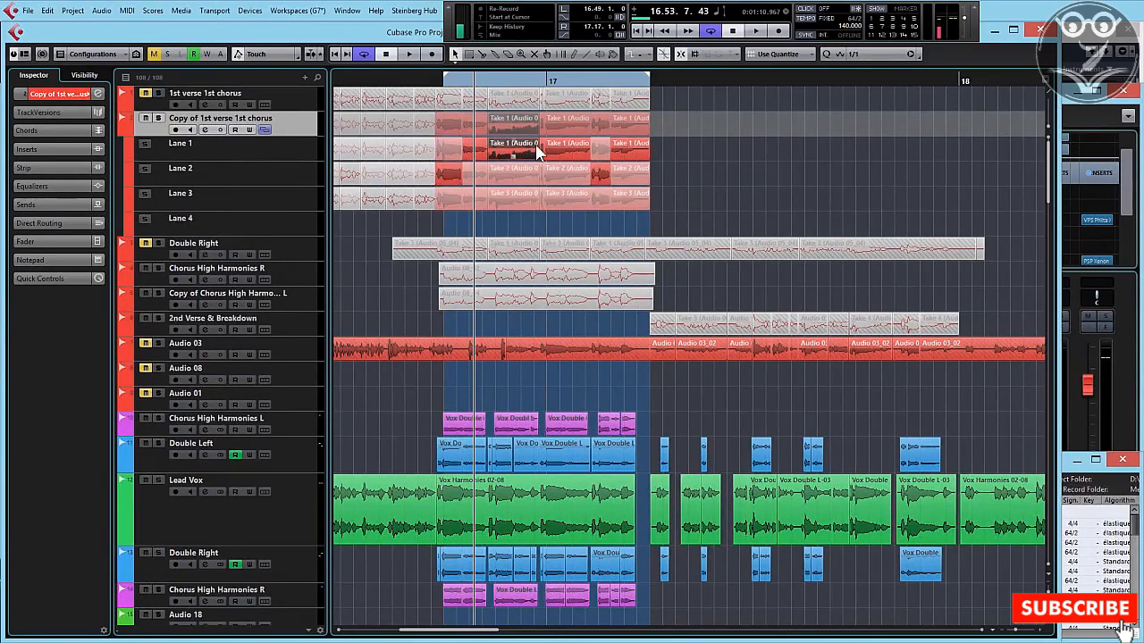
left_click(575, 154)
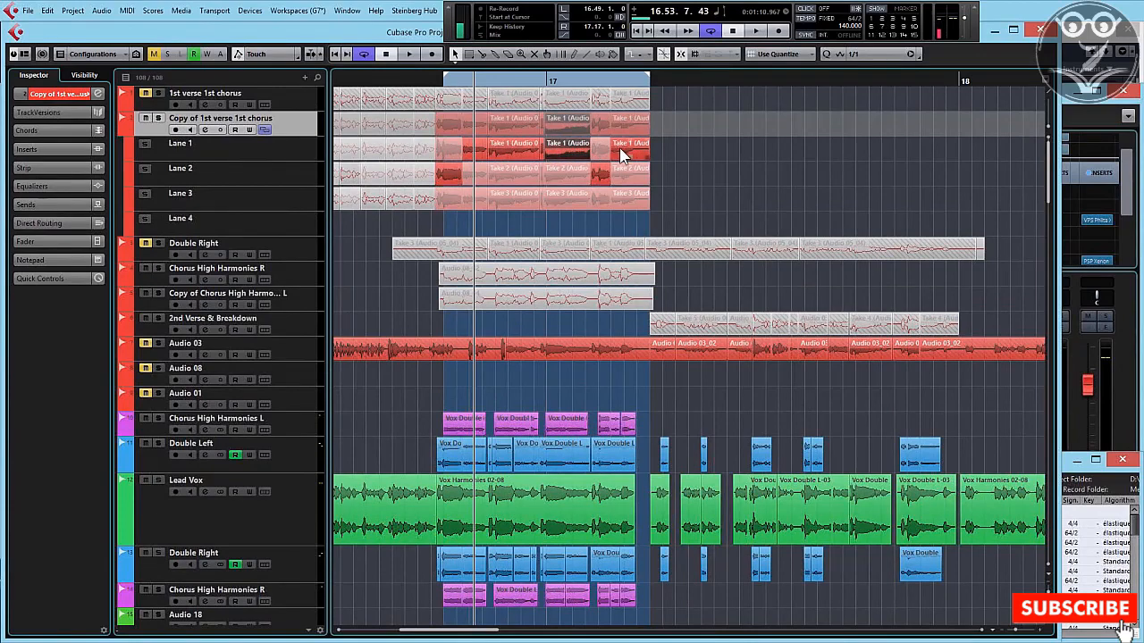
left_click(619, 150)
left_click(602, 177)
left_click(640, 166)
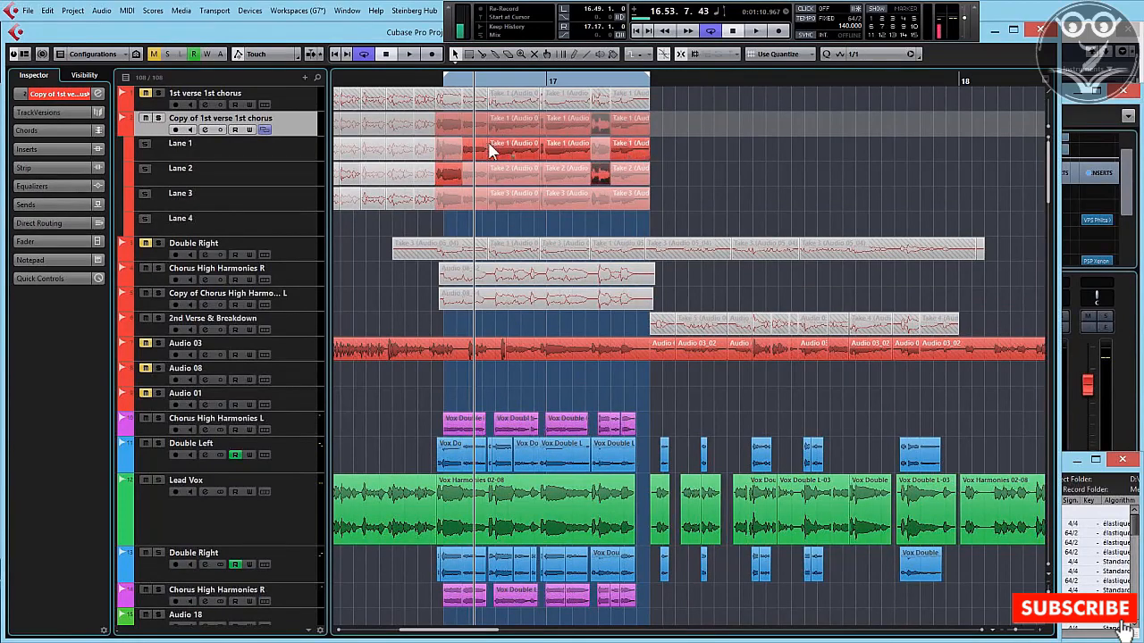
left_click(474, 152)
- Add an audio track below the upper Double Right track and move the Lane 3 chorus takes onto it
left_click_drag(721, 195, 452, 215)
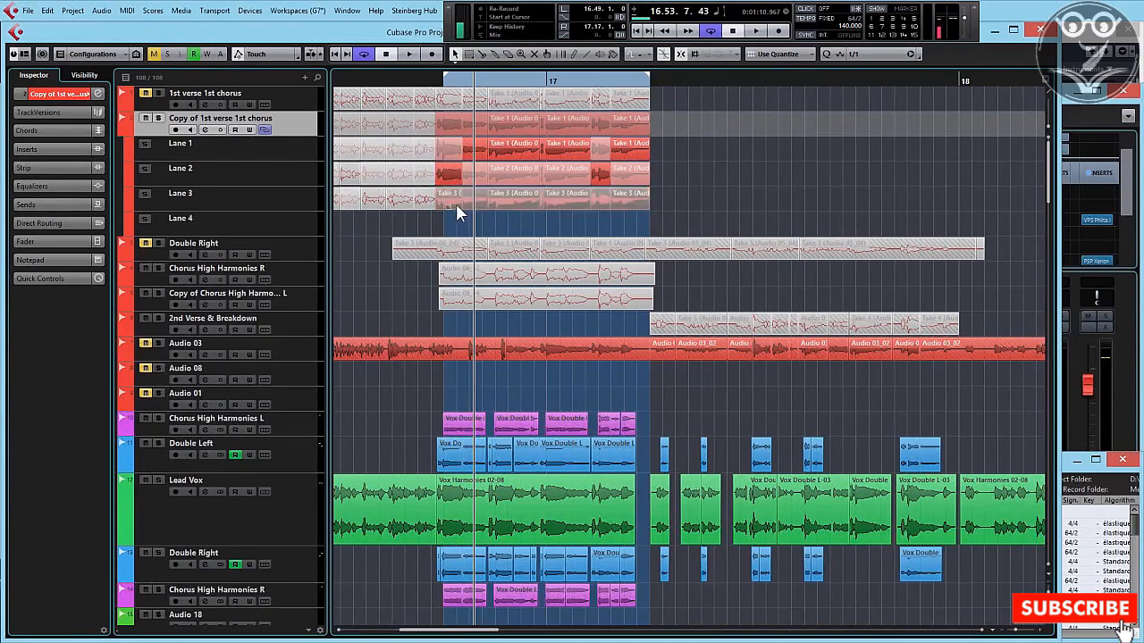
left_click(456, 204)
right_click(307, 243)
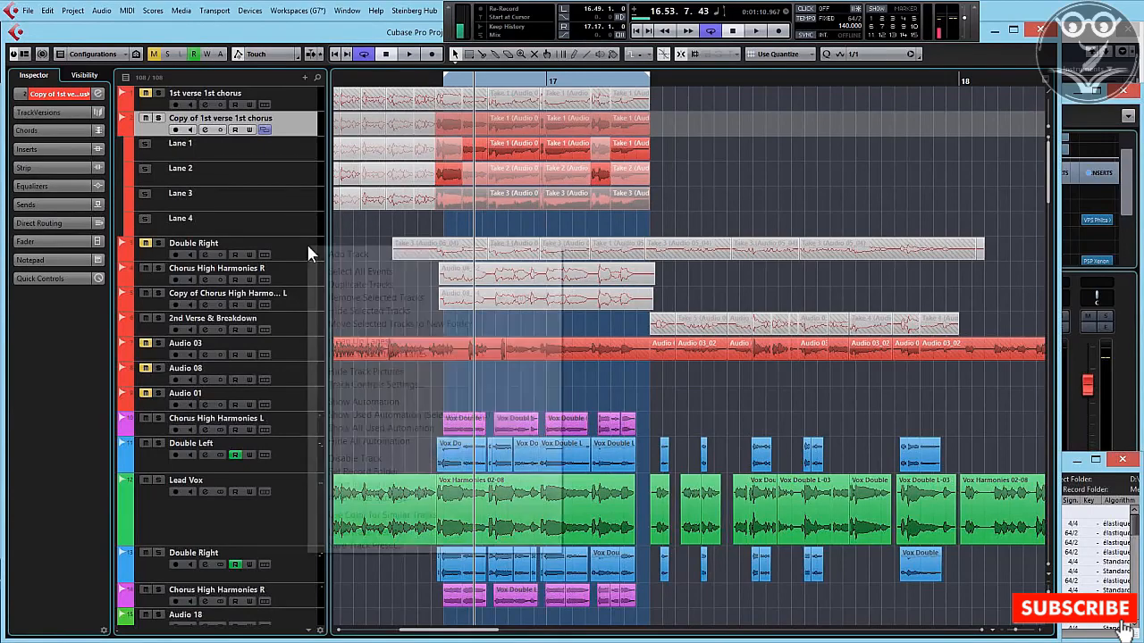
mouse_move(551, 259)
left_click(586, 253)
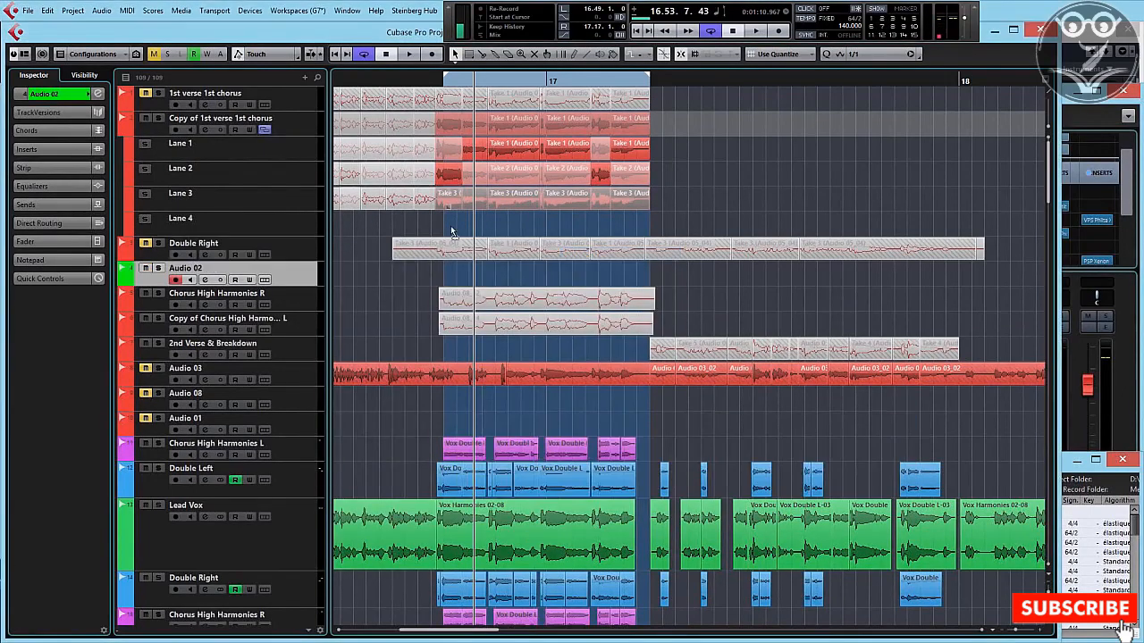
left_click_drag(450, 204, 448, 278)
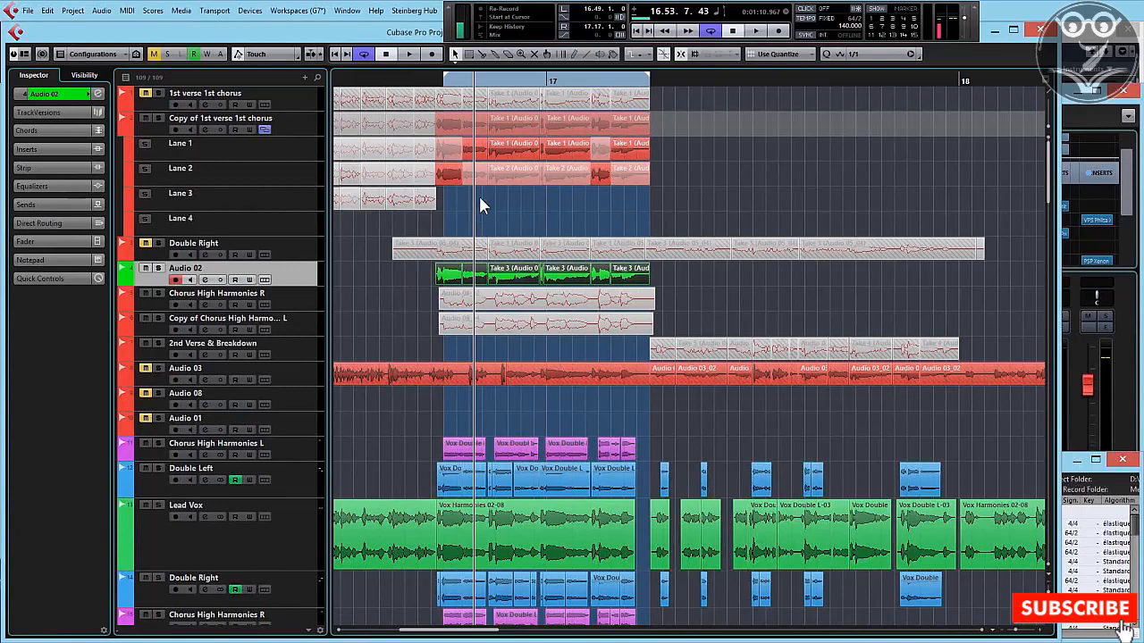
- Comp the chorus in the copied track from the previously unused Lane 1 and Lane 2 takes with the Comp tool
right_click(696, 158)
left_click(697, 190)
left_click_drag(472, 175, 544, 183)
left_click(542, 182)
left_click(574, 183)
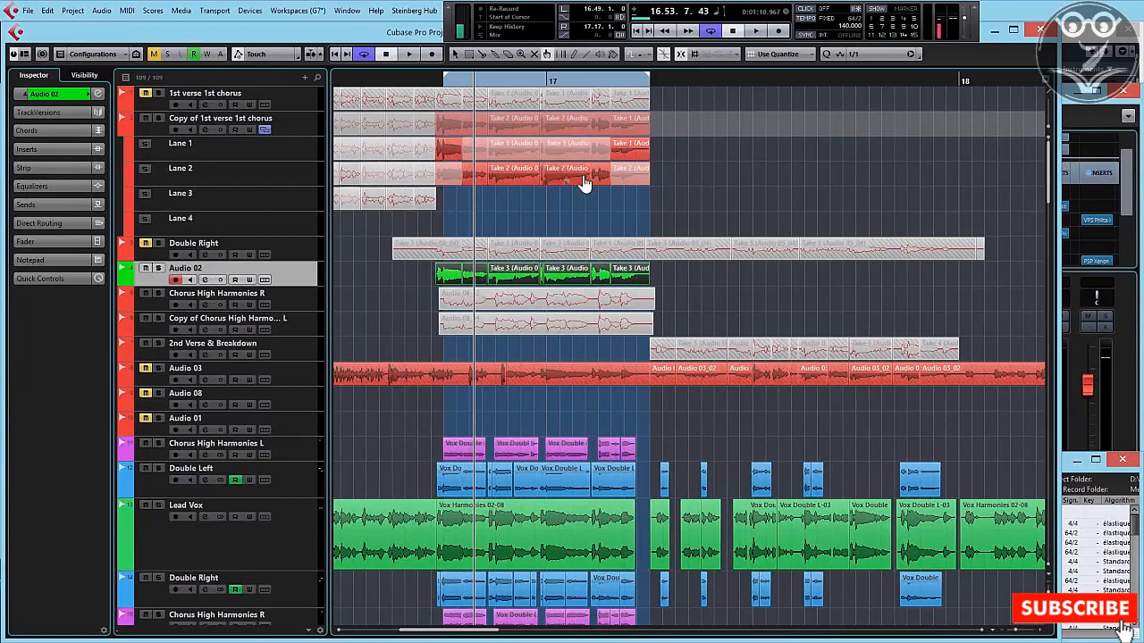
left_click(600, 154)
left_click(631, 182)
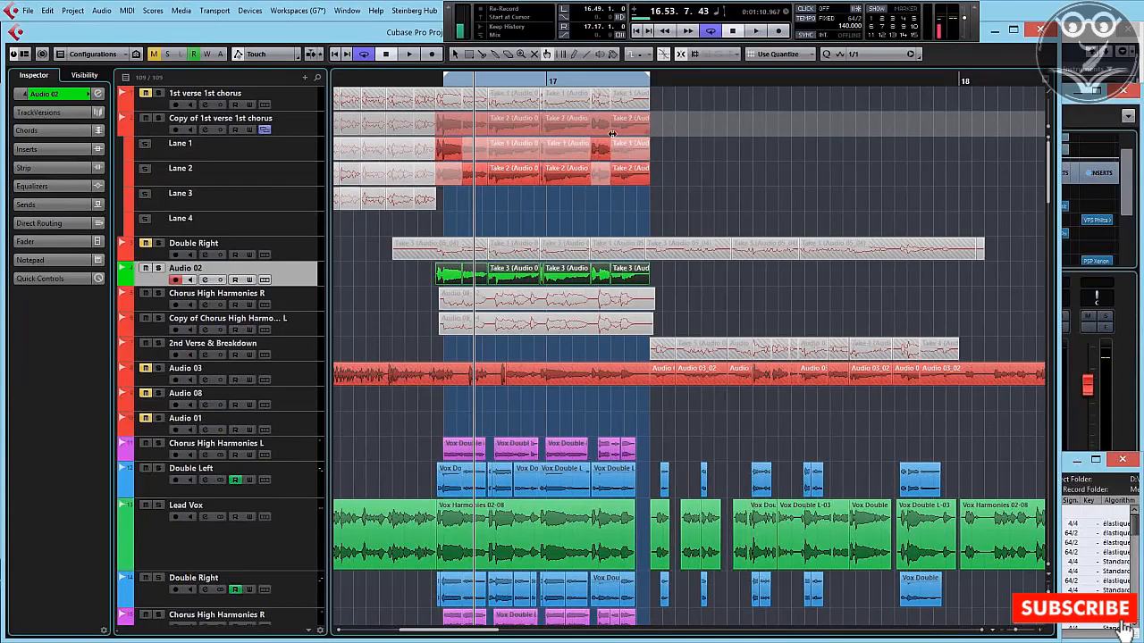
- Return the cursor to the left locator and hide the take lanes of the copied track
key("1")
key("KP_1")
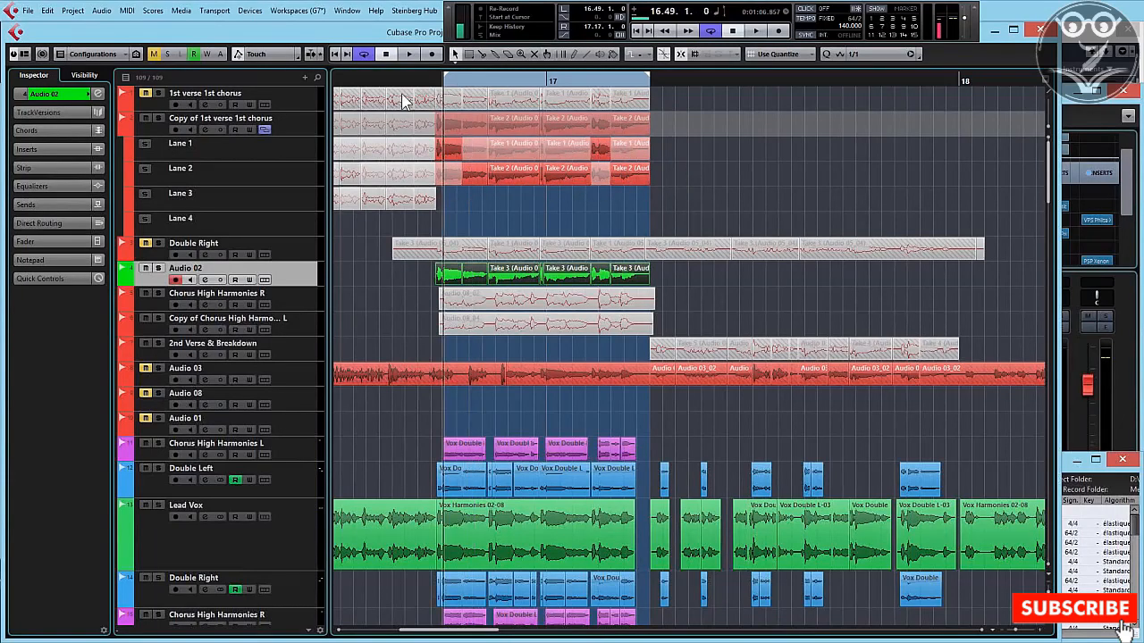
left_click(262, 128)
left_click(604, 168)
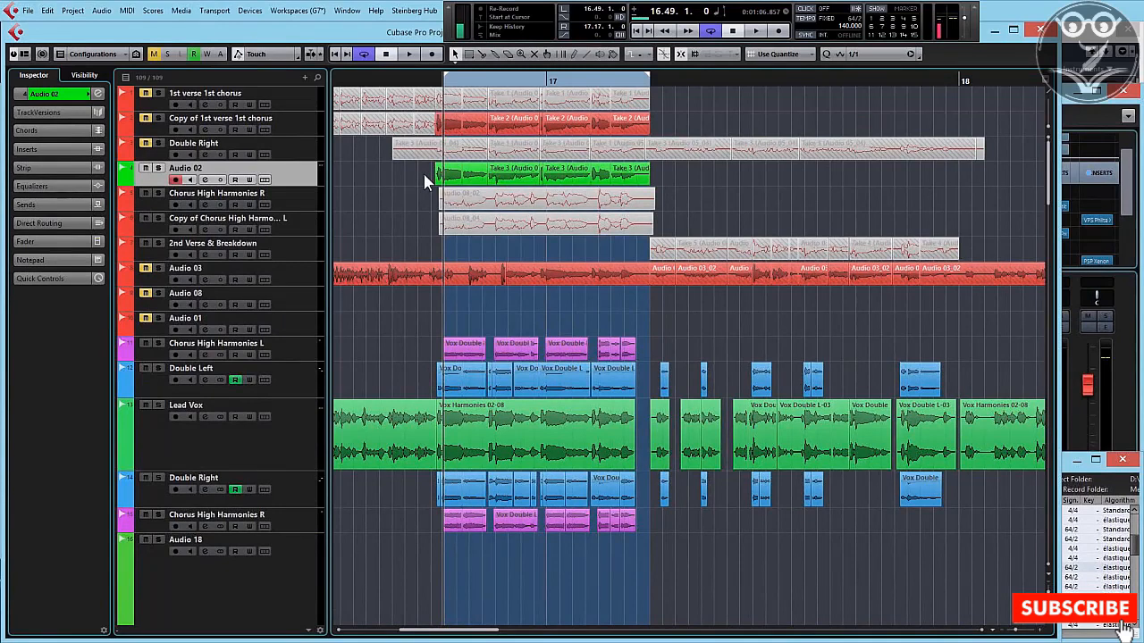
- Move the blue Double Right track directly below Audio 03 and mute all its events
left_click(424, 173)
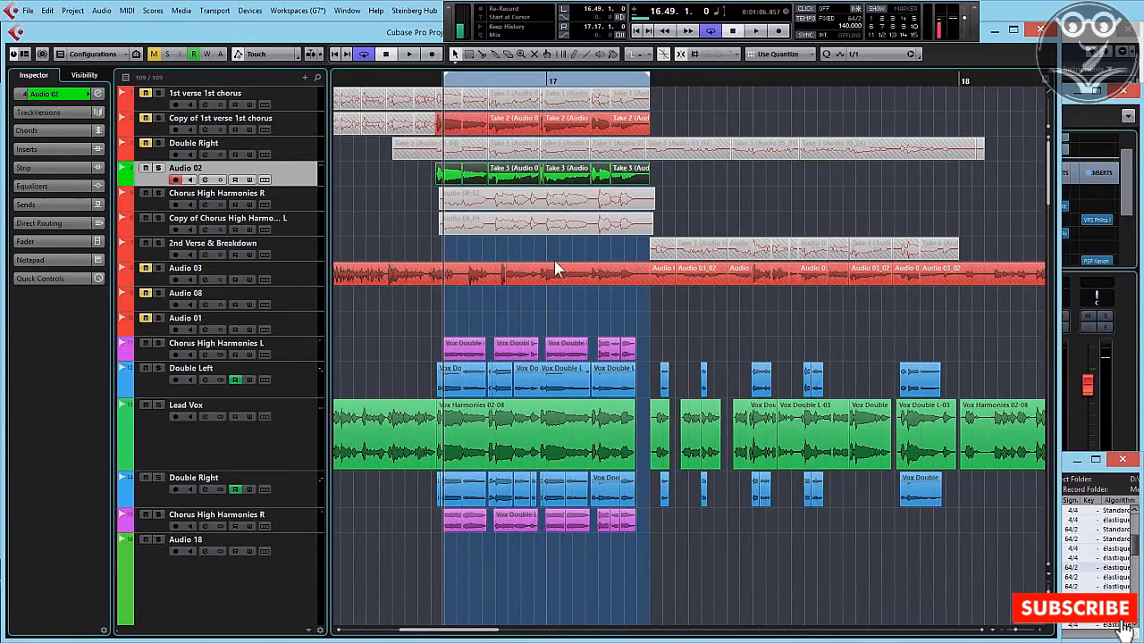
left_click(413, 382)
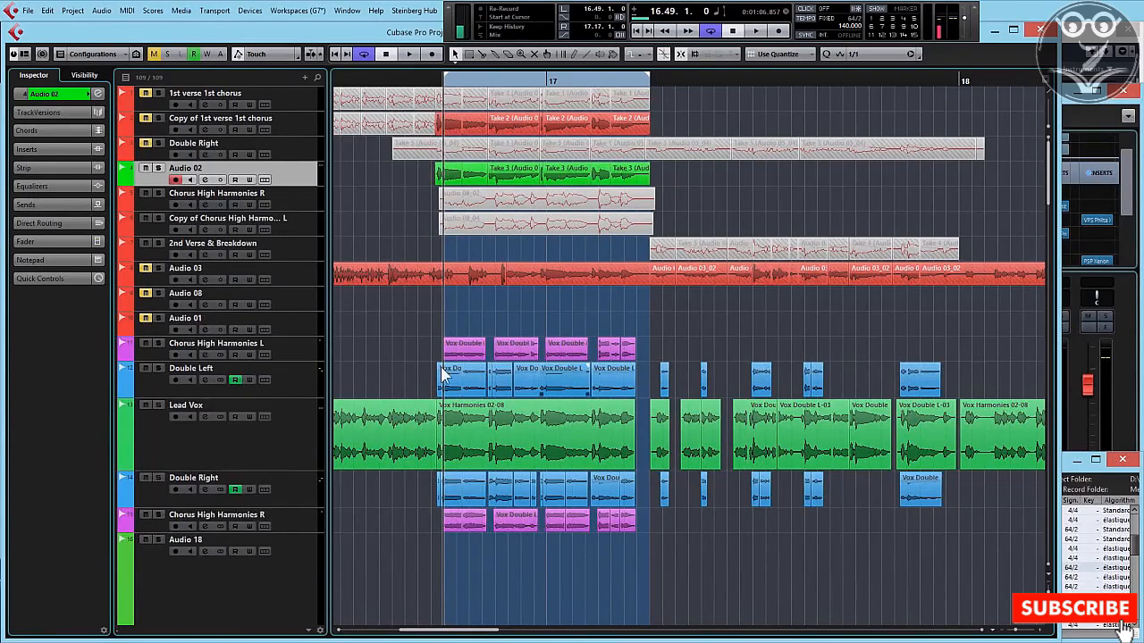
left_click(294, 479)
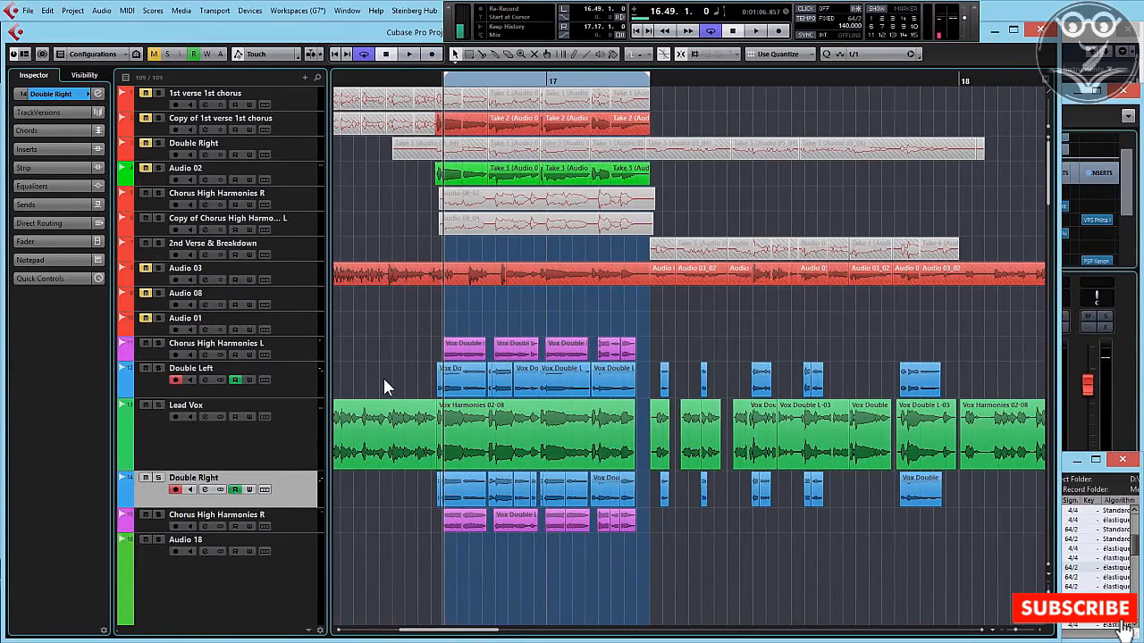
left_click_drag(409, 373, 623, 385)
left_click(308, 393)
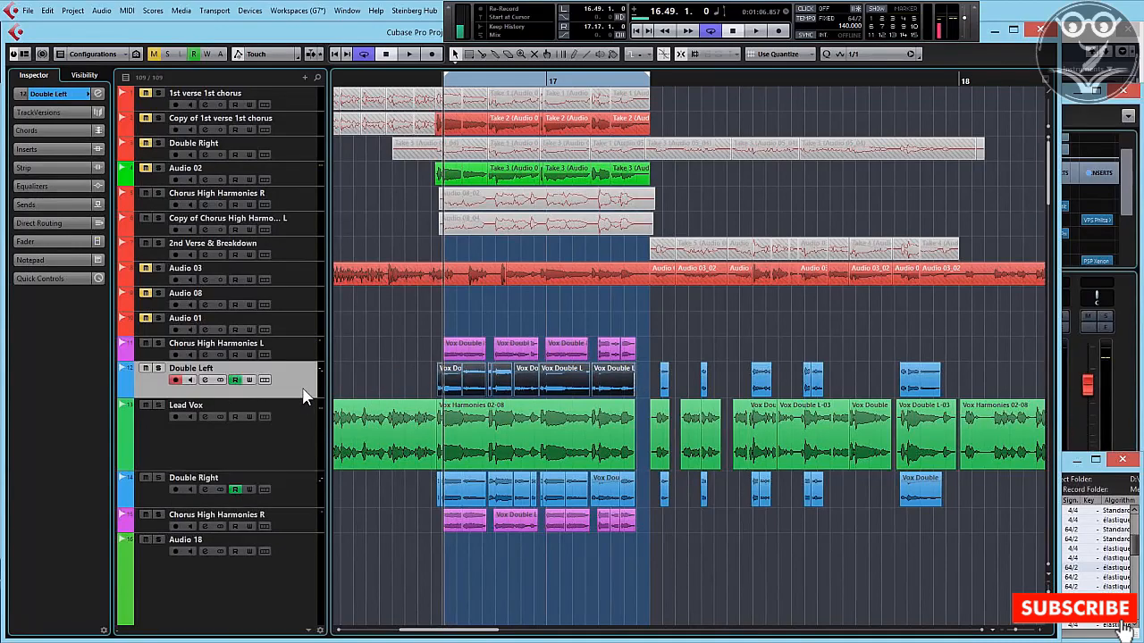
left_click_drag(302, 497, 966, 307)
- Render all events of the Double Left track in place
left_click(308, 418)
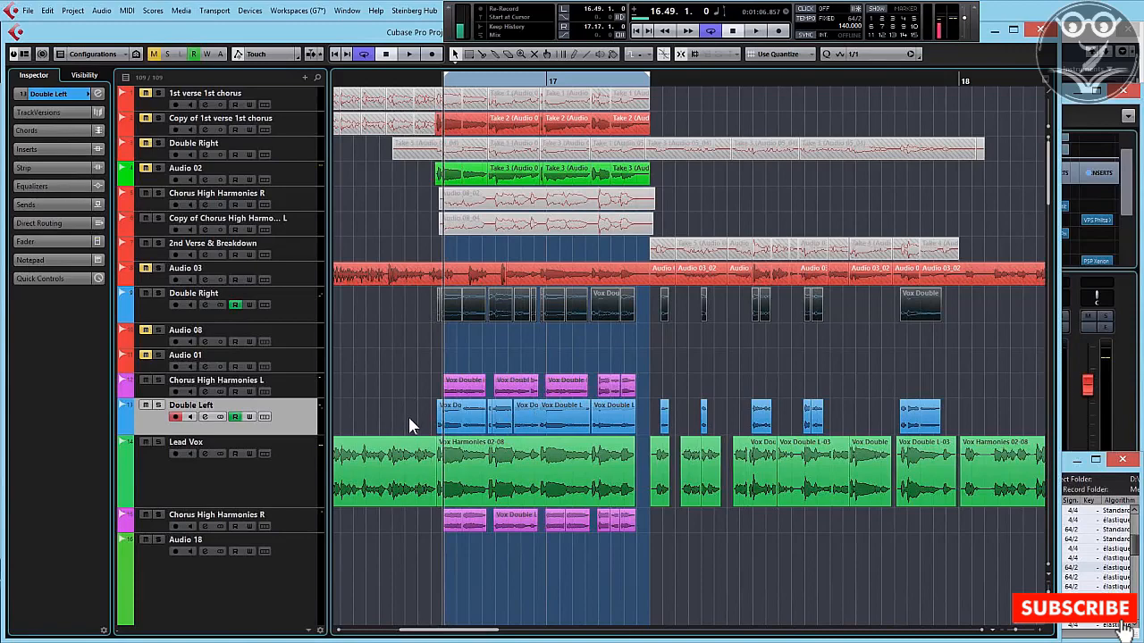
left_click_drag(409, 418, 1008, 425)
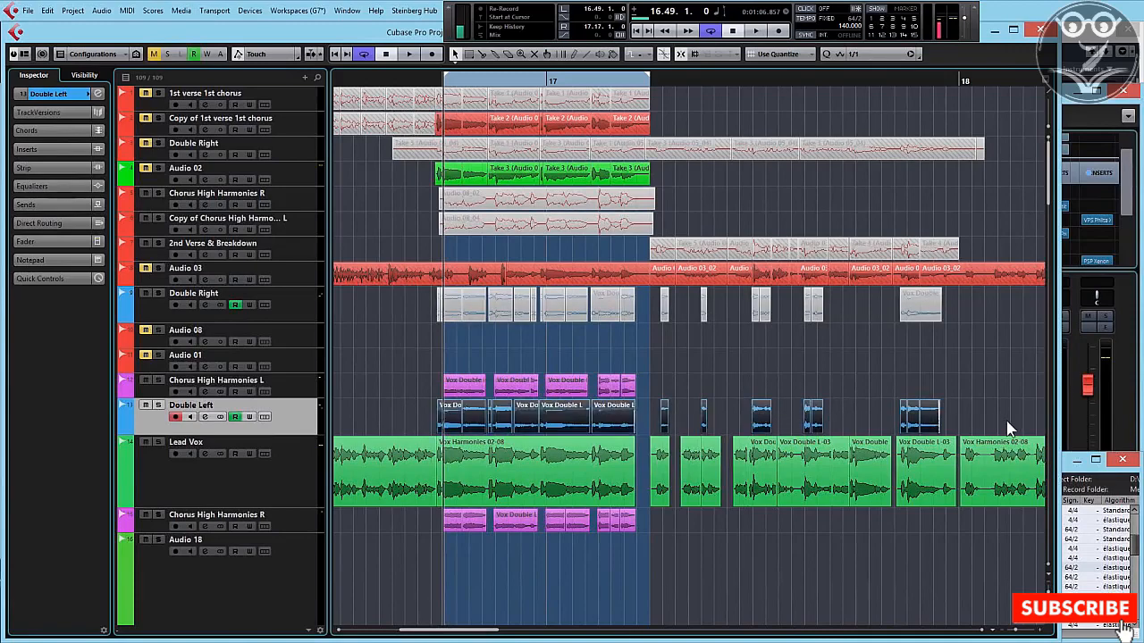
left_click(45, 10)
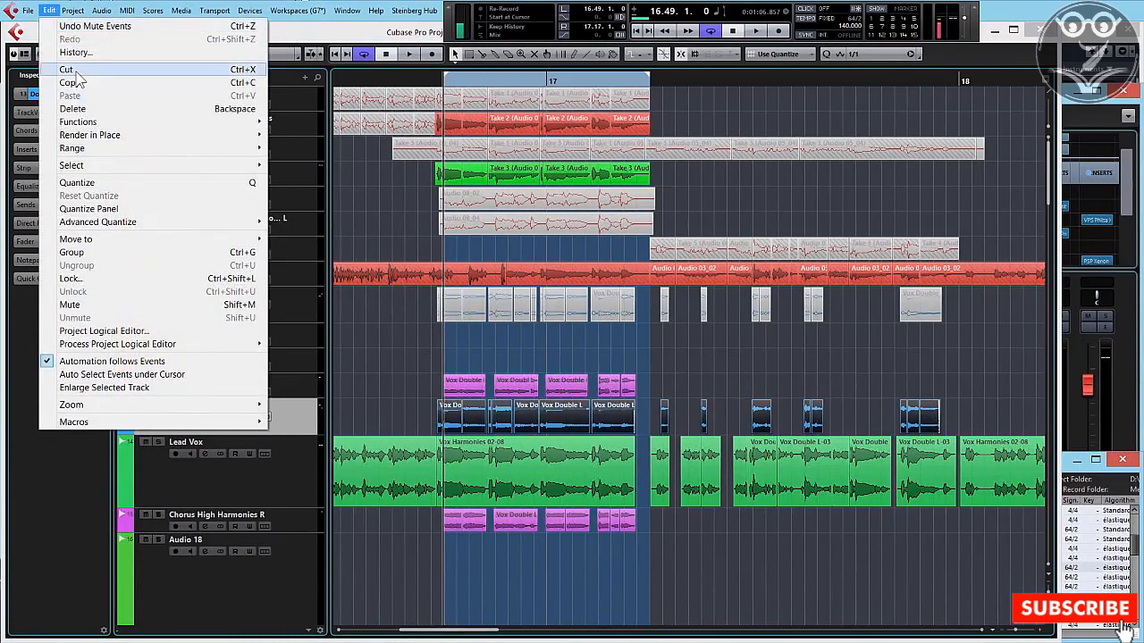
mouse_move(171, 135)
left_click(310, 135)
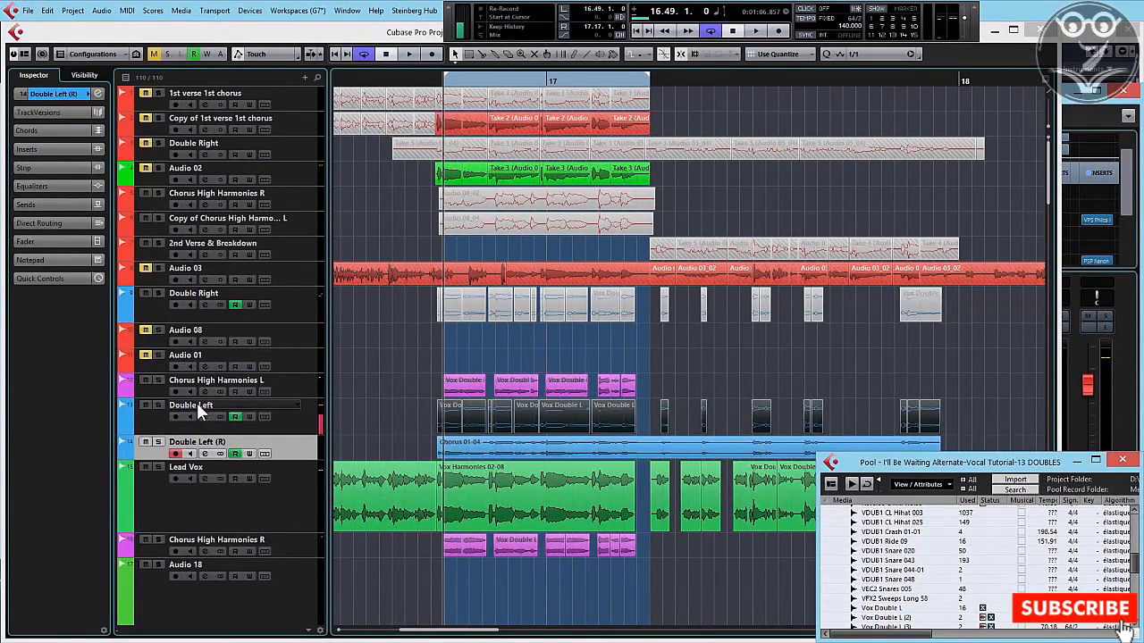
- Mute the original Double Left track and move it directly below Audio 02
left_click(148, 398)
left_click(294, 426)
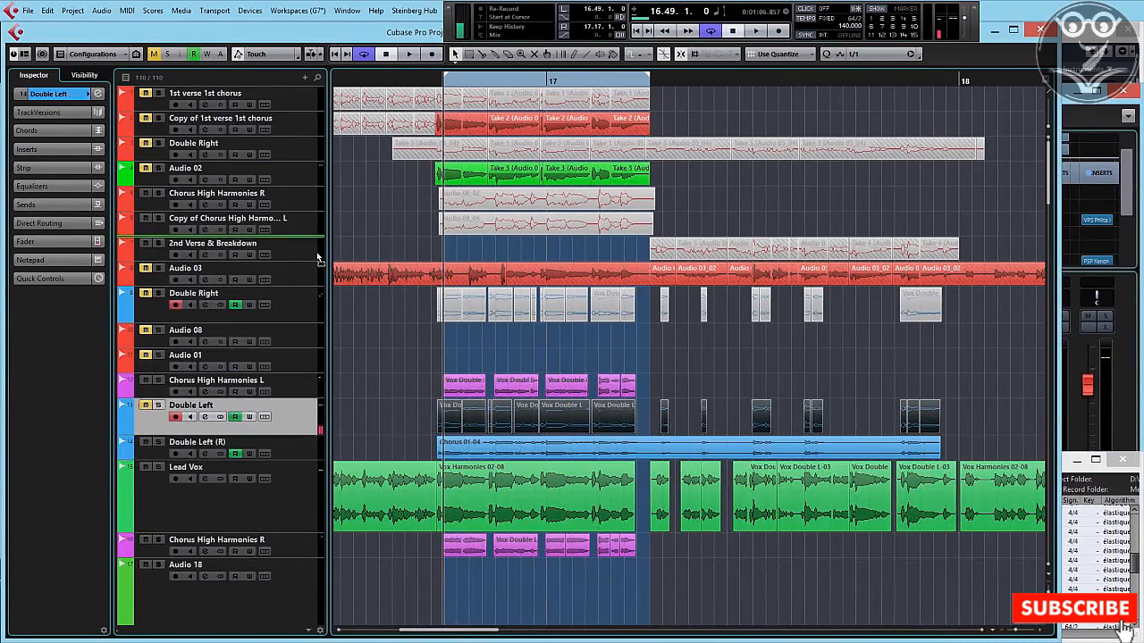
left_click_drag(317, 259, 320, 196)
- Check the mixer channel of the rendered Double Left (R) track and mute both blue-adjacent purple Chorus High Harmonies tracks
scroll(528, 332, "down", 5)
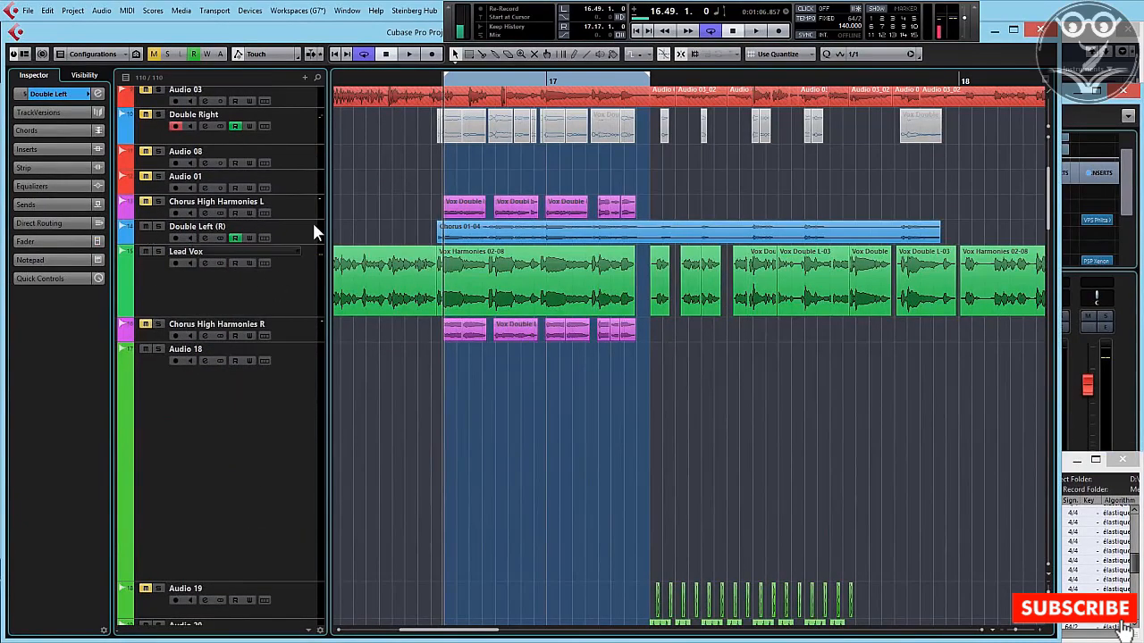
left_click(300, 279)
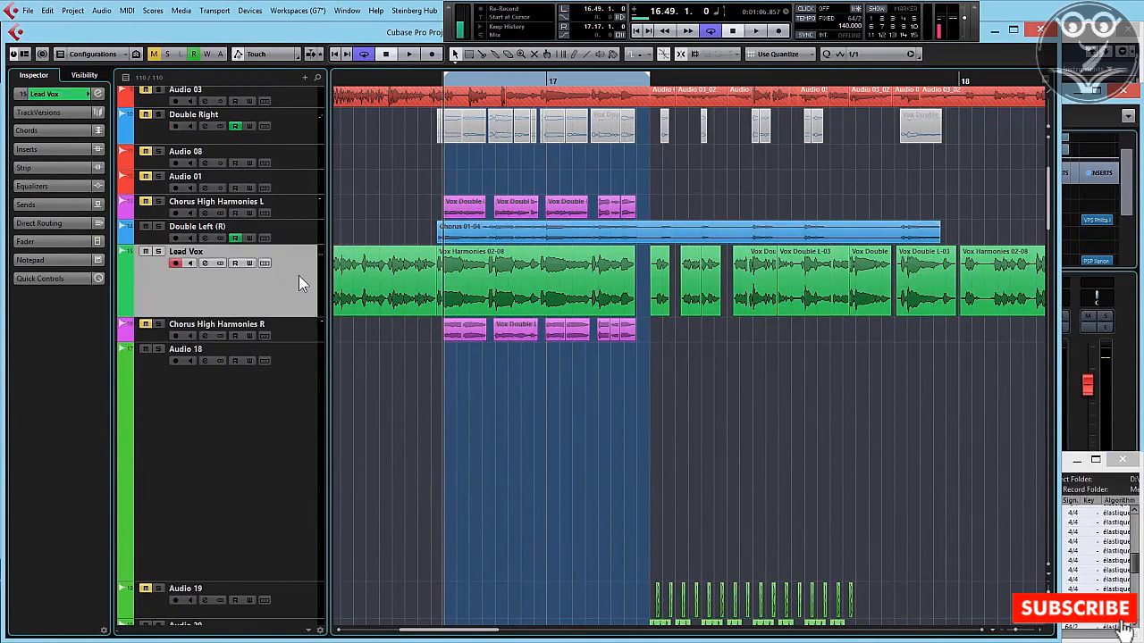
left_click(304, 237)
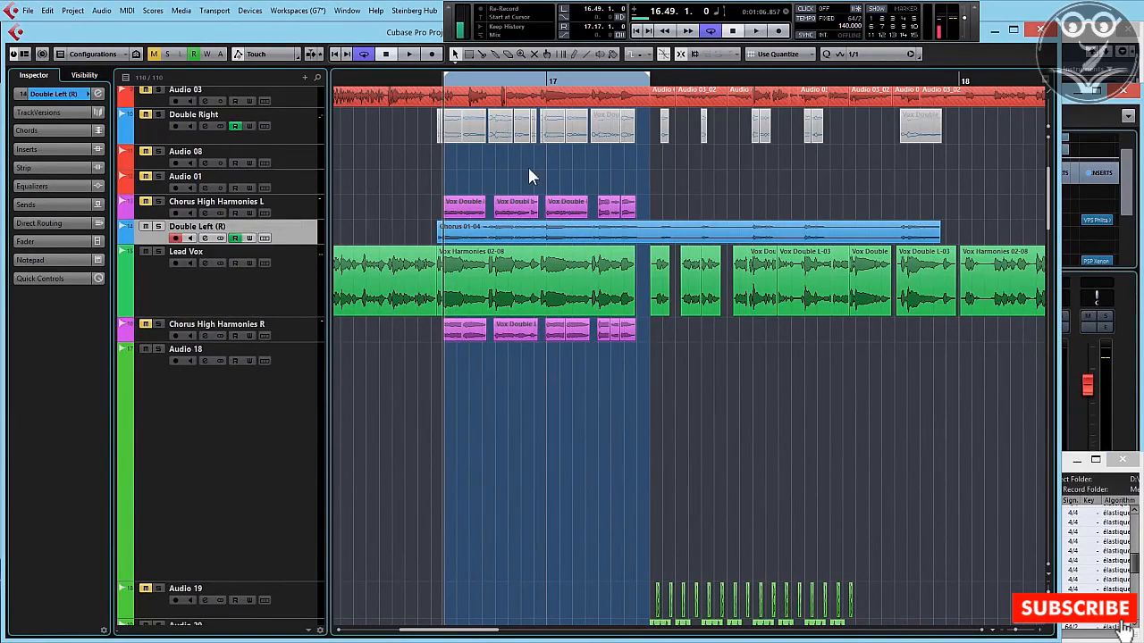
key("F3")
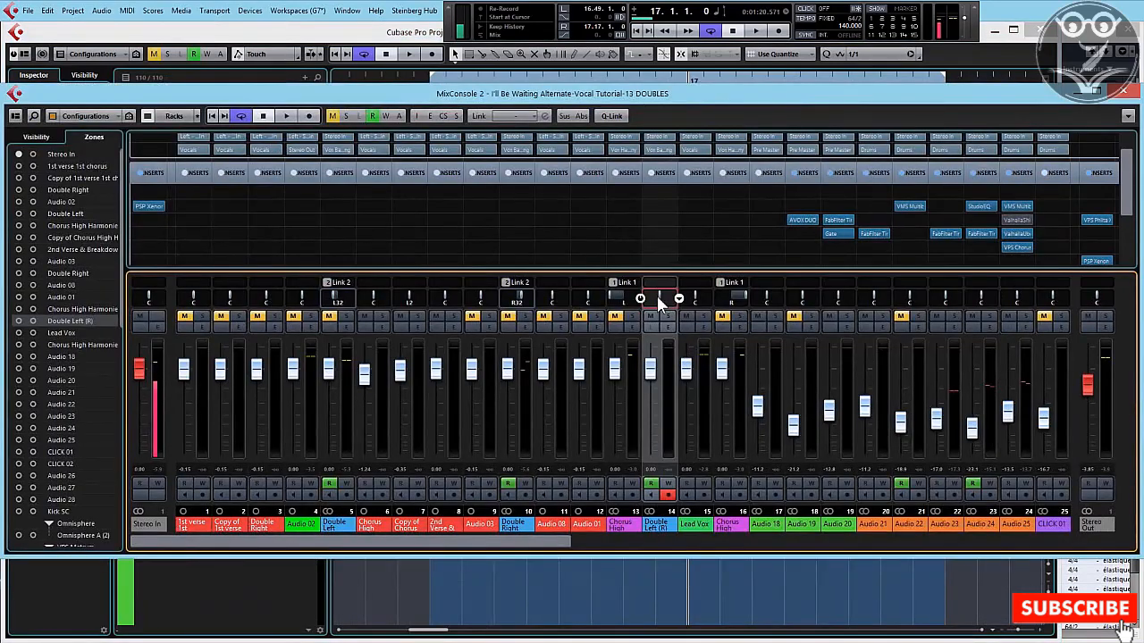
key("F3")
- Play the chorus and adjust the Vox Backing group fader by ear, ending at about -0.3 dB
key("space")
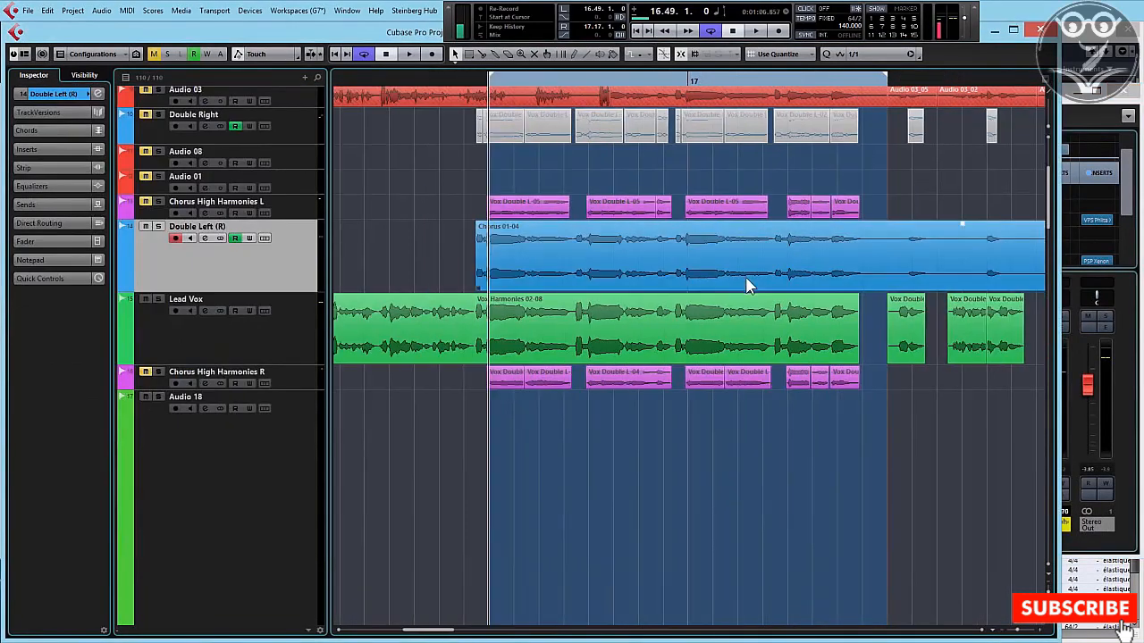
key("F3")
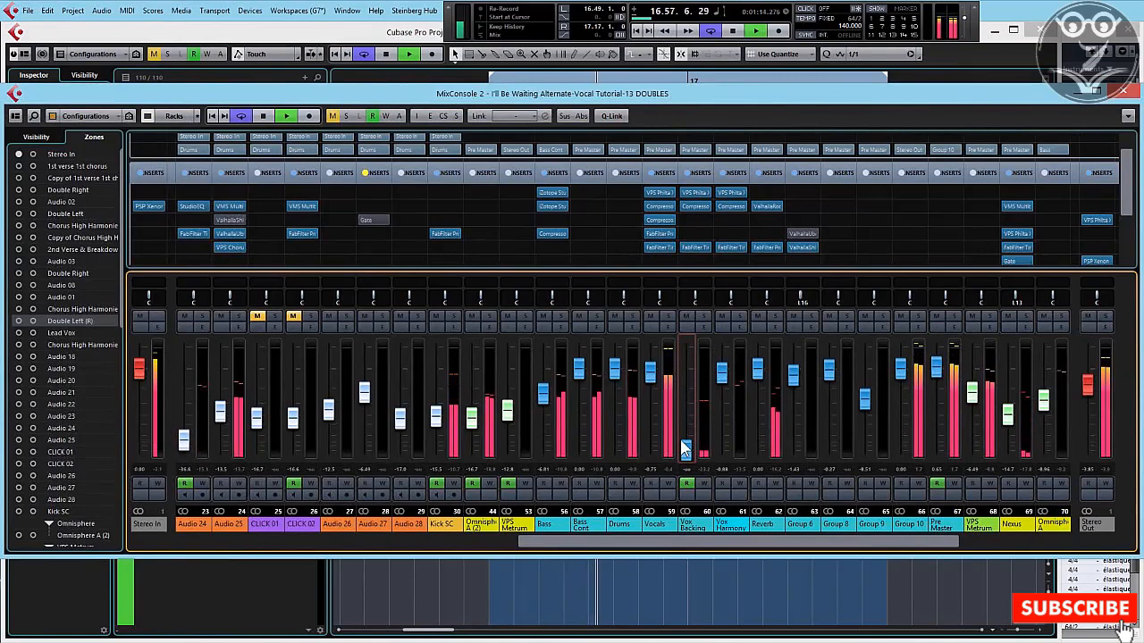
left_click_drag(689, 442, 694, 357)
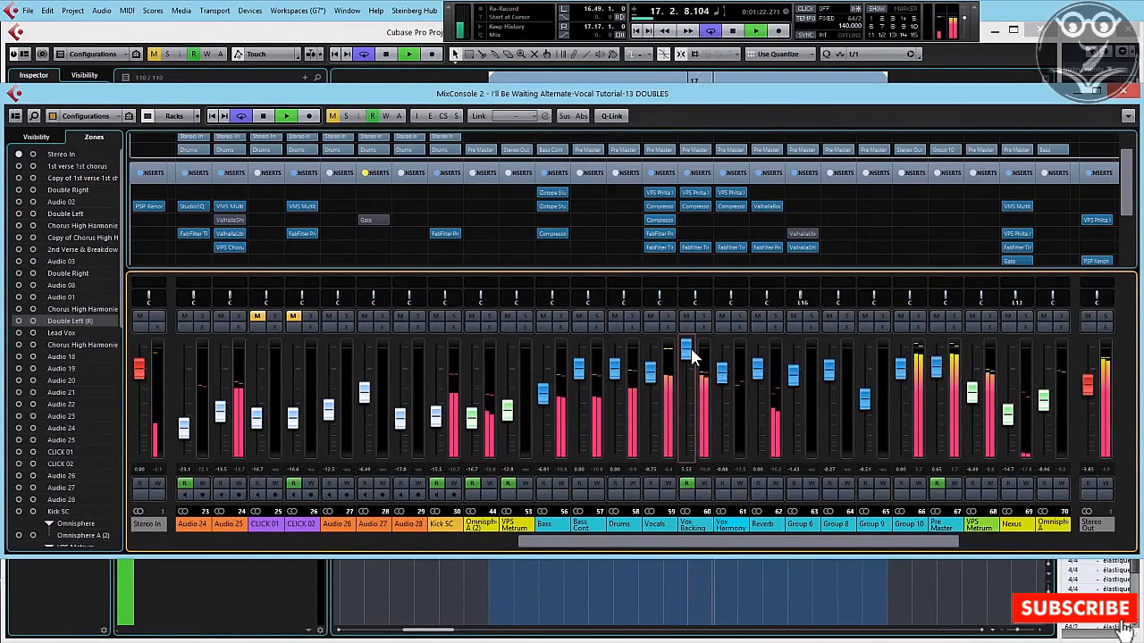
left_click_drag(688, 355, 692, 382)
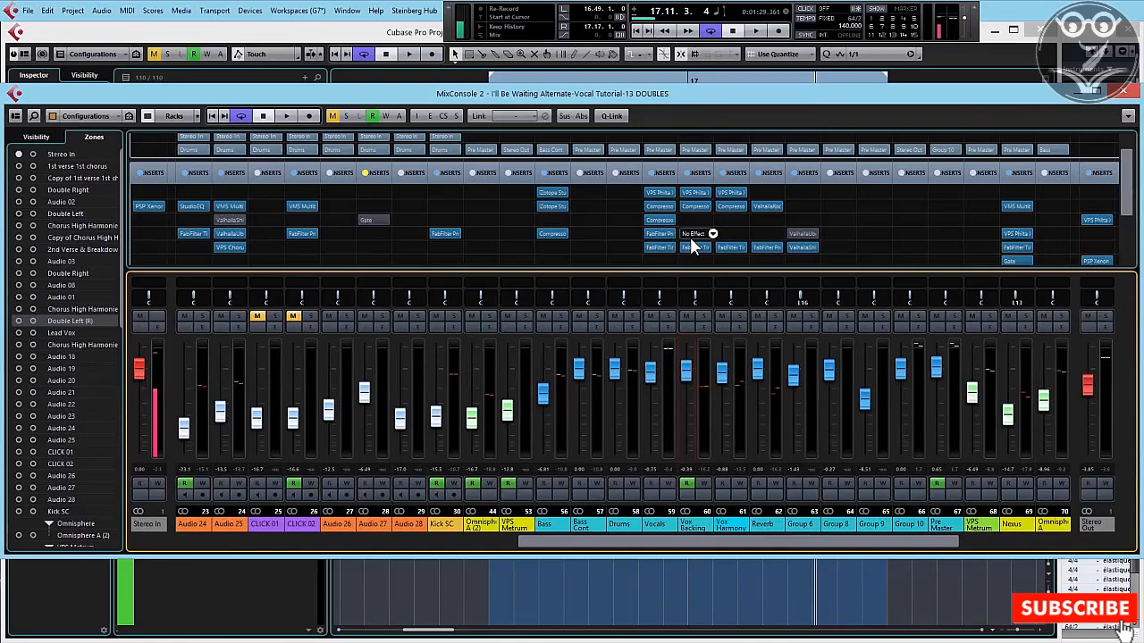
- Return to the project arrangement and add a new audio track directly below Lead Vox
key("alt+Tab")
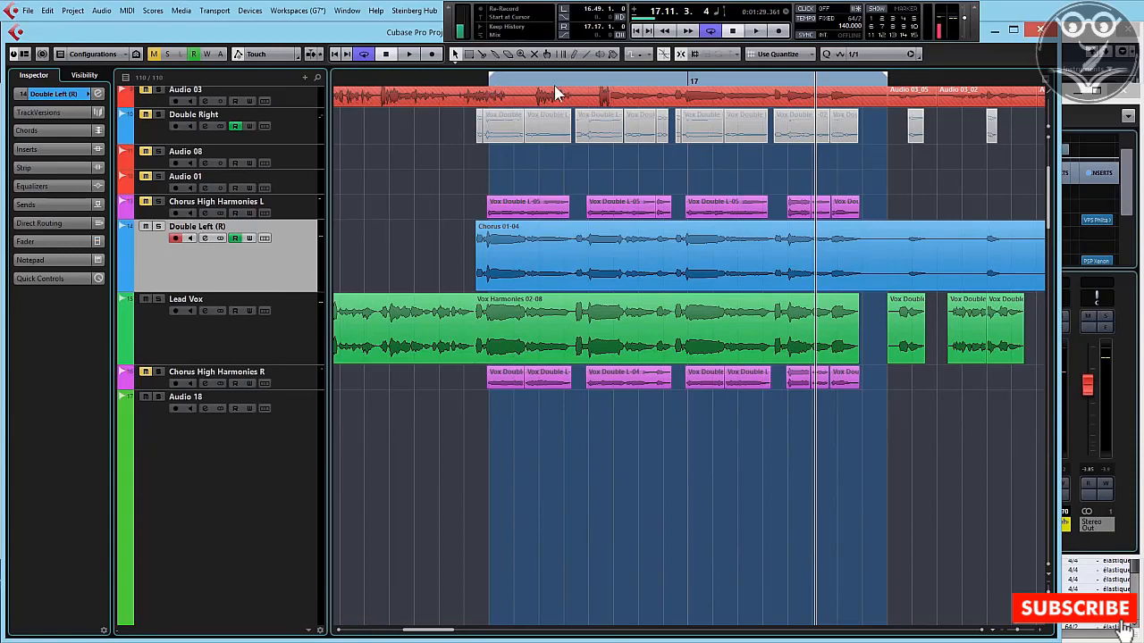
left_click(288, 452)
right_click(289, 447)
mouse_move(476, 455)
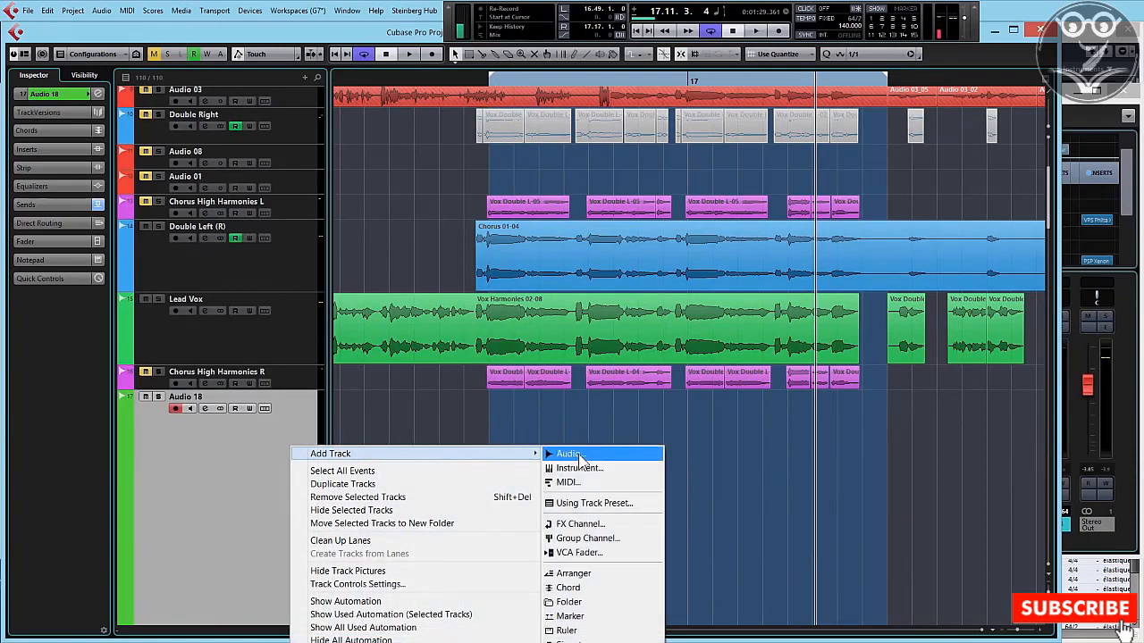
left_click(580, 458)
left_click(824, 447)
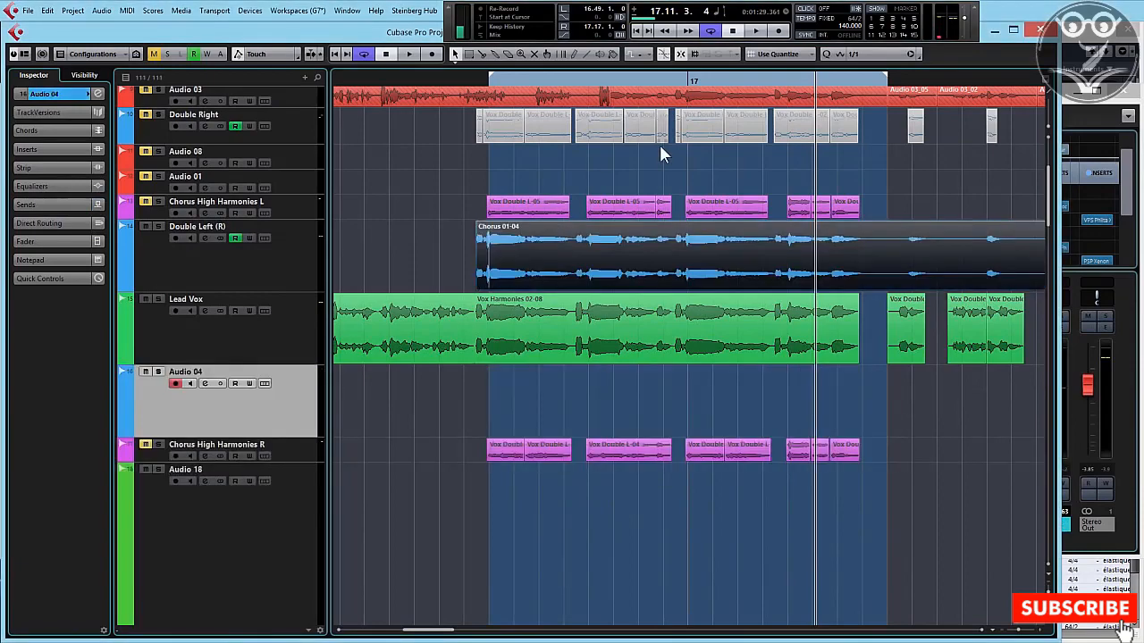
- Copy the Chorus 01-04 event onto the Audio 04 track and pan the Double Left (R) channel left in the mixer
left_click_drag(529, 268, 526, 388)
left_click(515, 235)
left_click(277, 272)
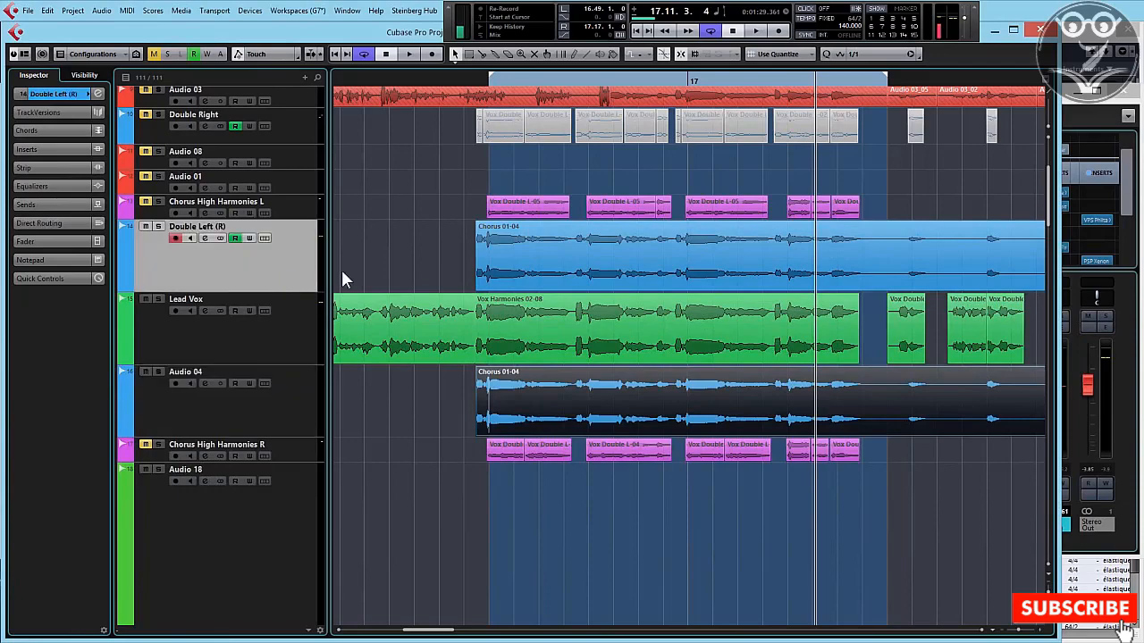
key("F3")
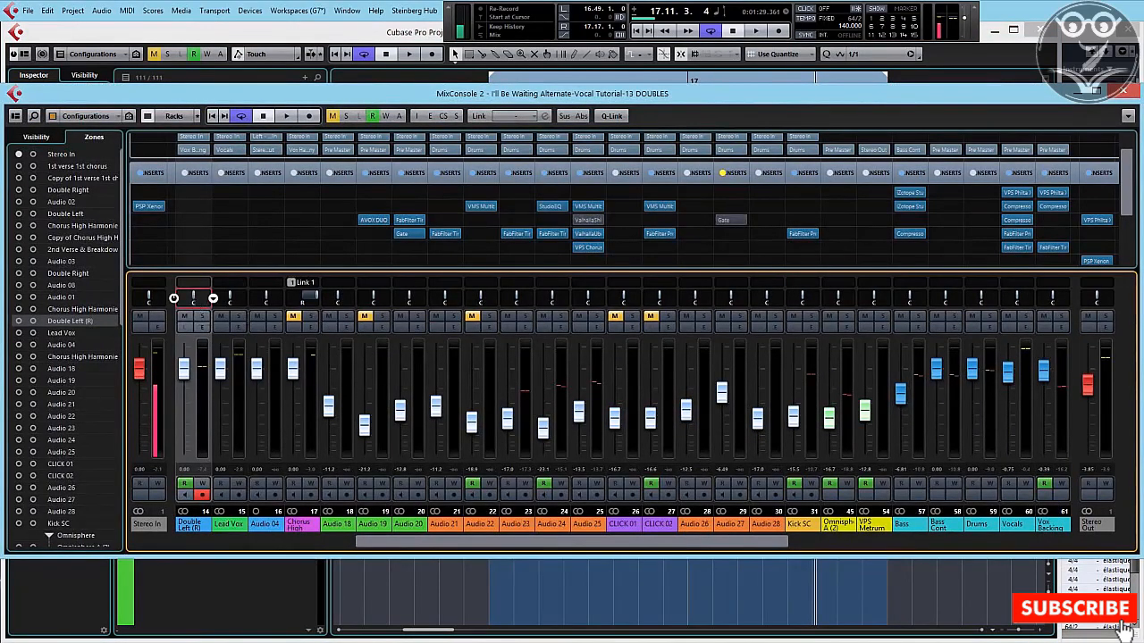
left_click_drag(193, 298, 178, 301)
left_click(545, 579)
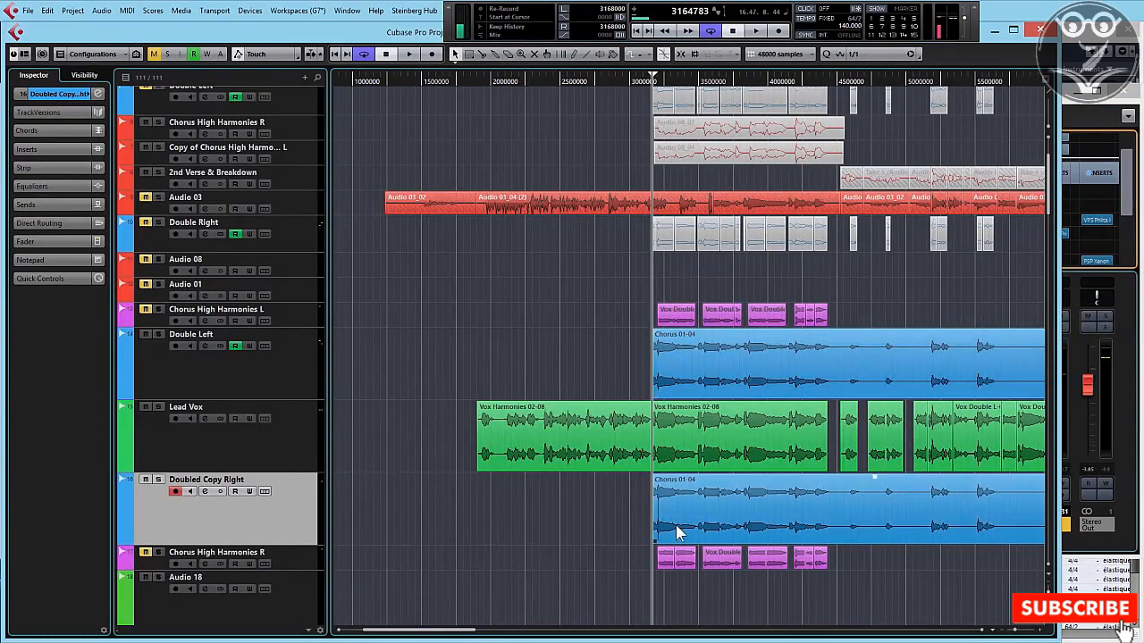
- Shift the Chorus 01-04 event on Doubled Copy Right so it starts slightly ahead of the Double Left event
left_click_drag(689, 511, 680, 515)
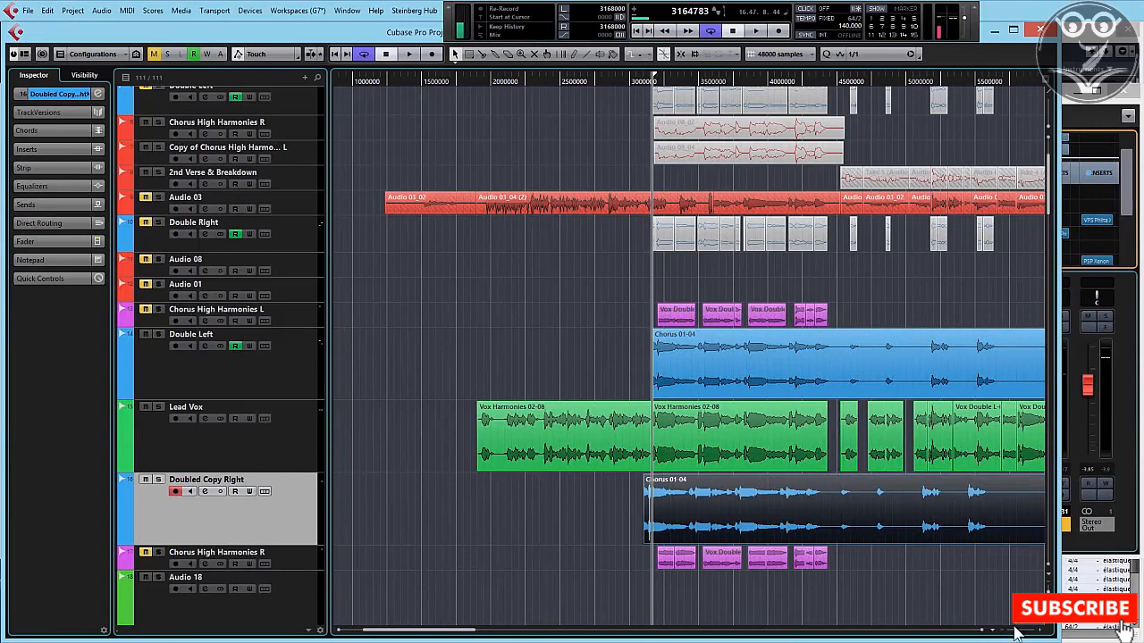
left_click_drag(1014, 631, 1023, 631)
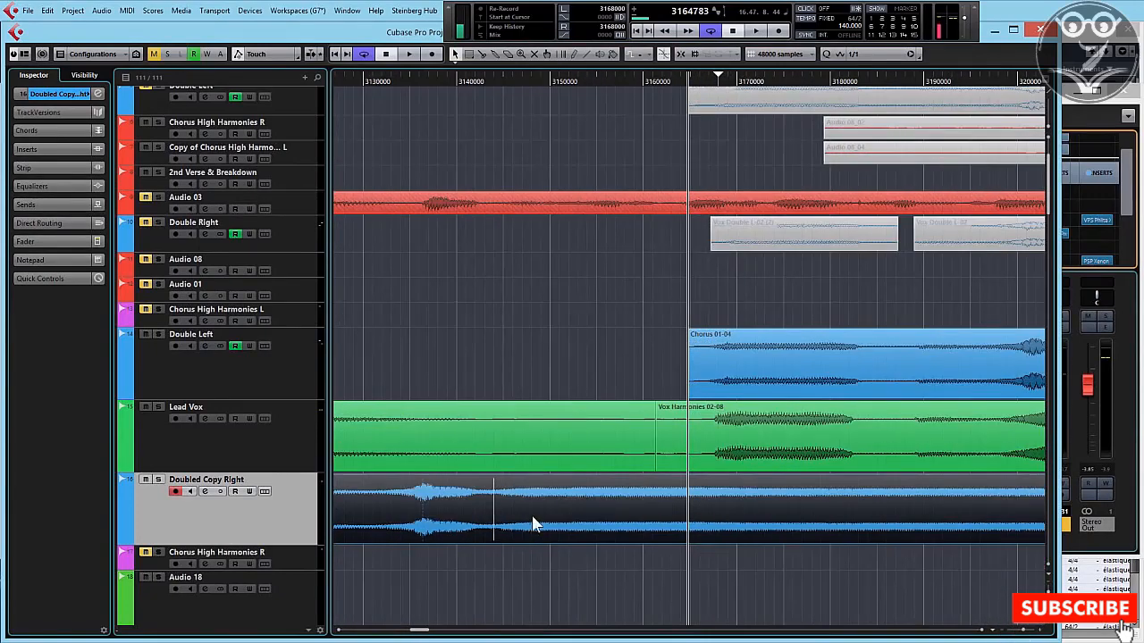
left_click_drag(434, 510, 901, 522)
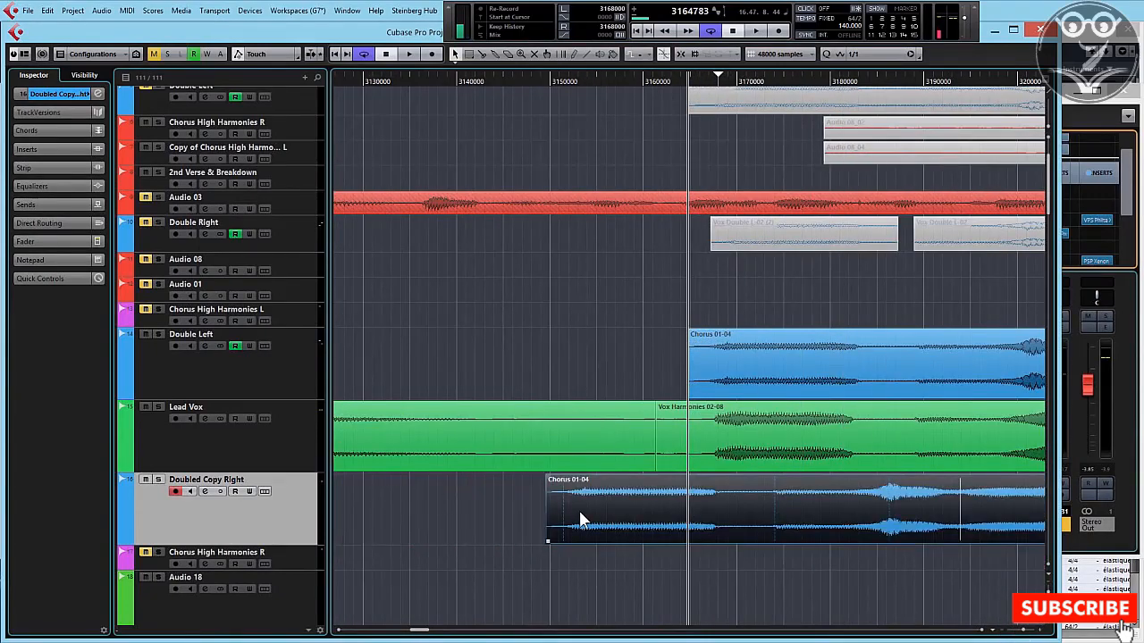
left_click_drag(582, 523, 714, 524)
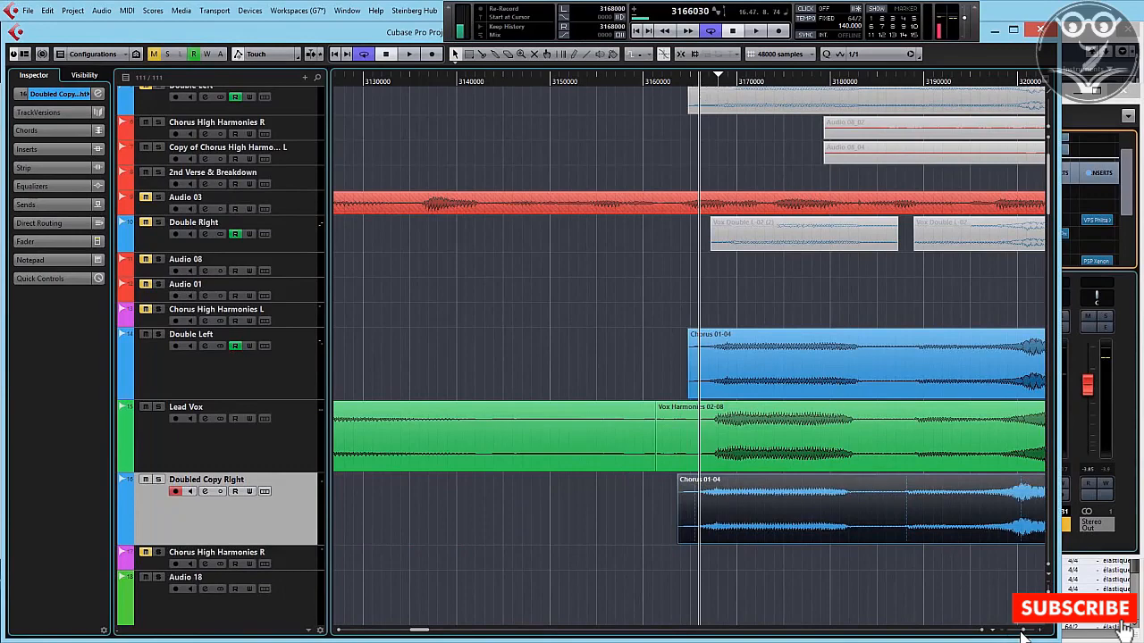
- Play the chorus with the offset double, then nudge the Doubled Copy Right event slightly later, starting at about sample 3164011
left_click_drag(1021, 631, 1018, 632)
left_click(657, 81)
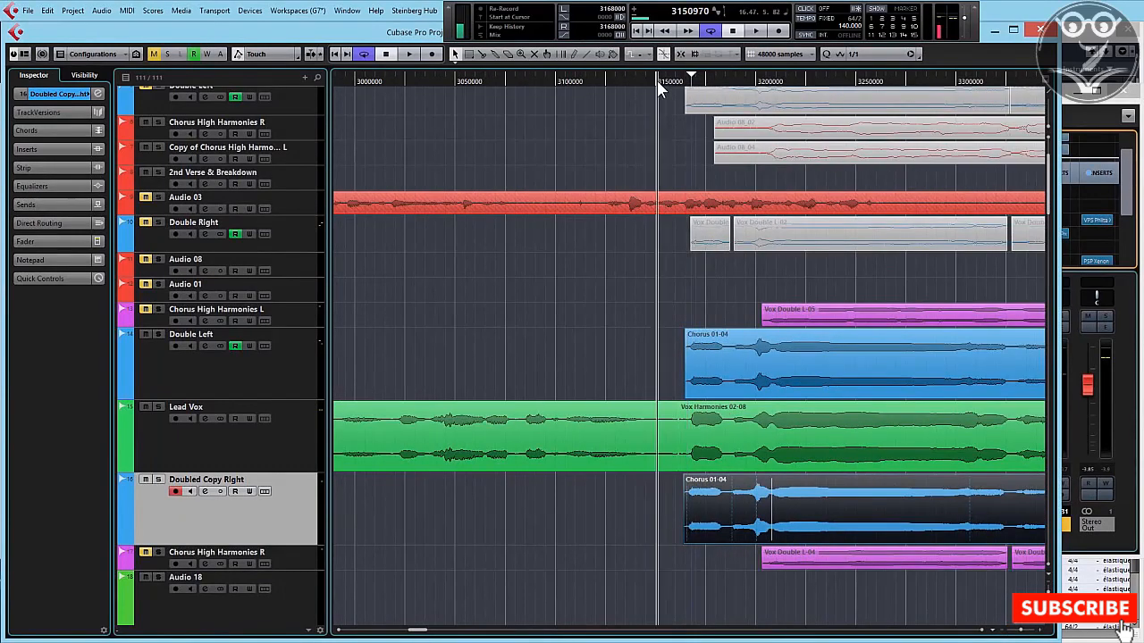
key("space")
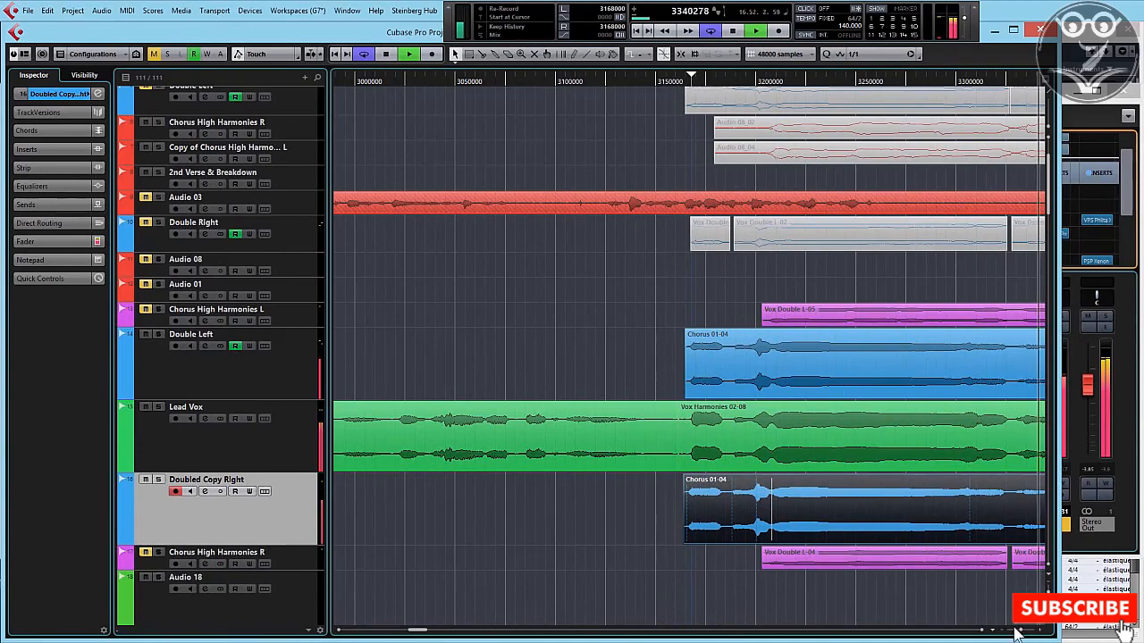
left_click_drag(1017, 631, 1020, 634)
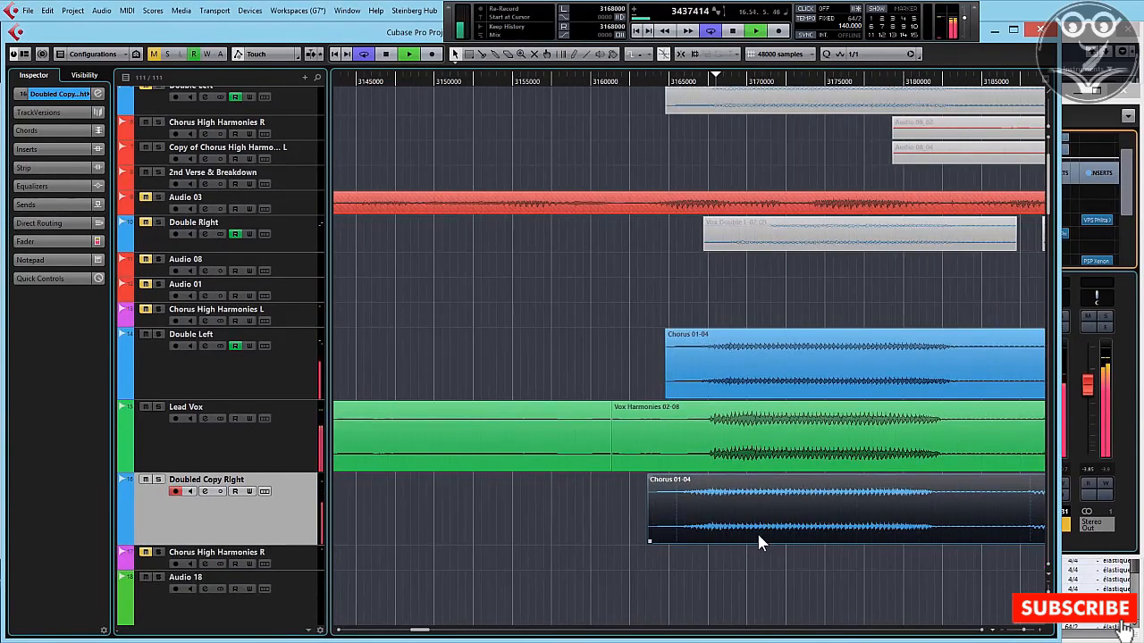
left_click_drag(707, 511, 710, 511)
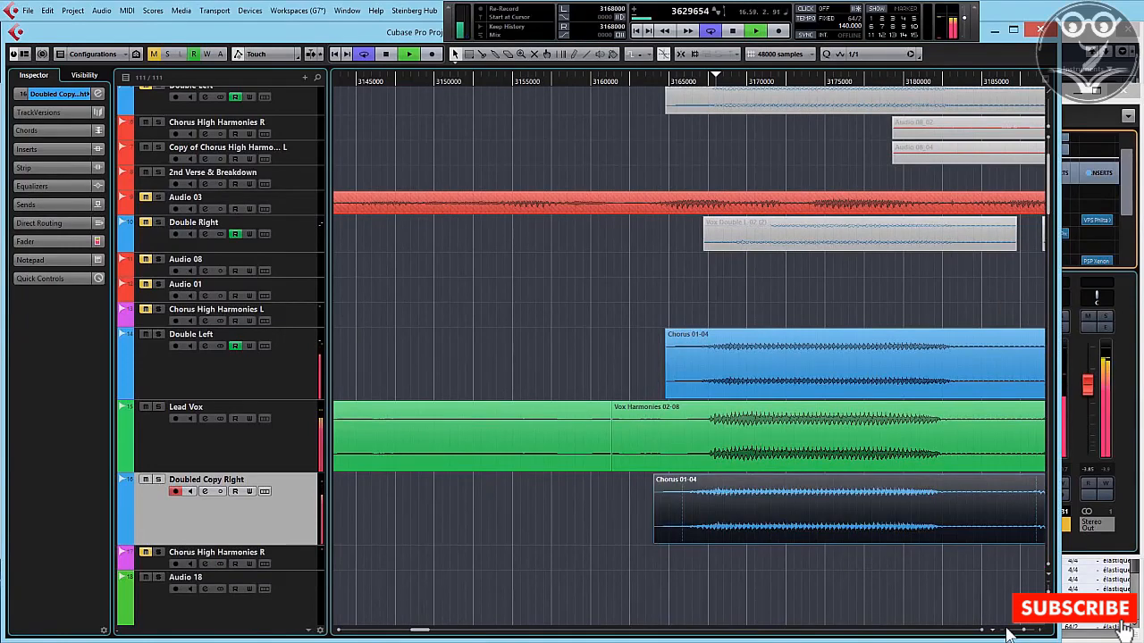
left_click_drag(1026, 635, 1016, 634)
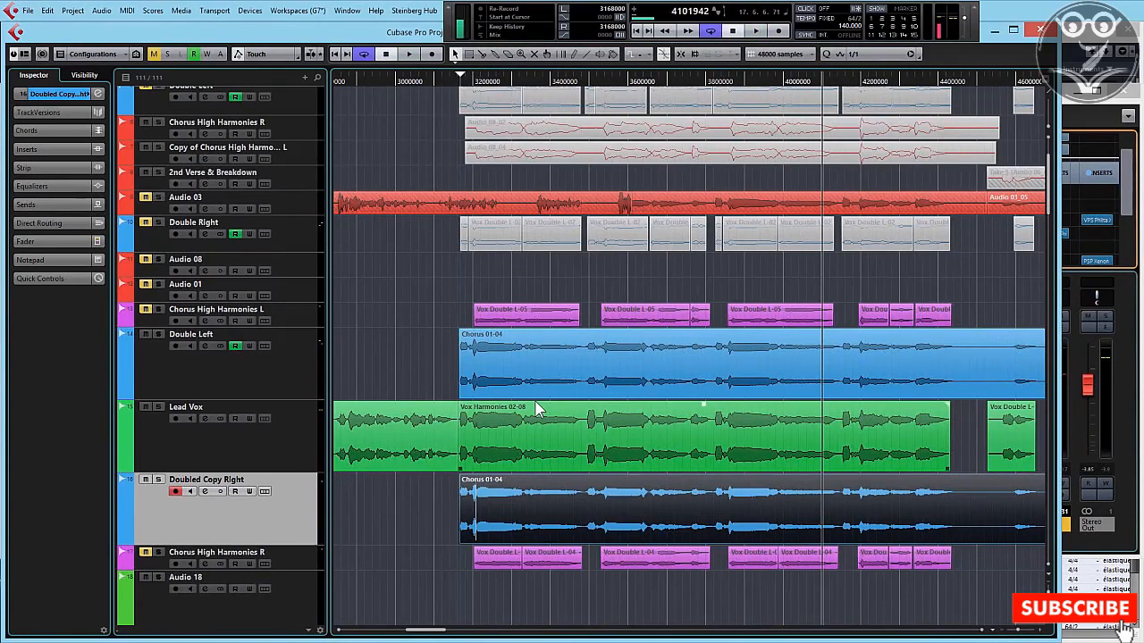
left_click(590, 490)
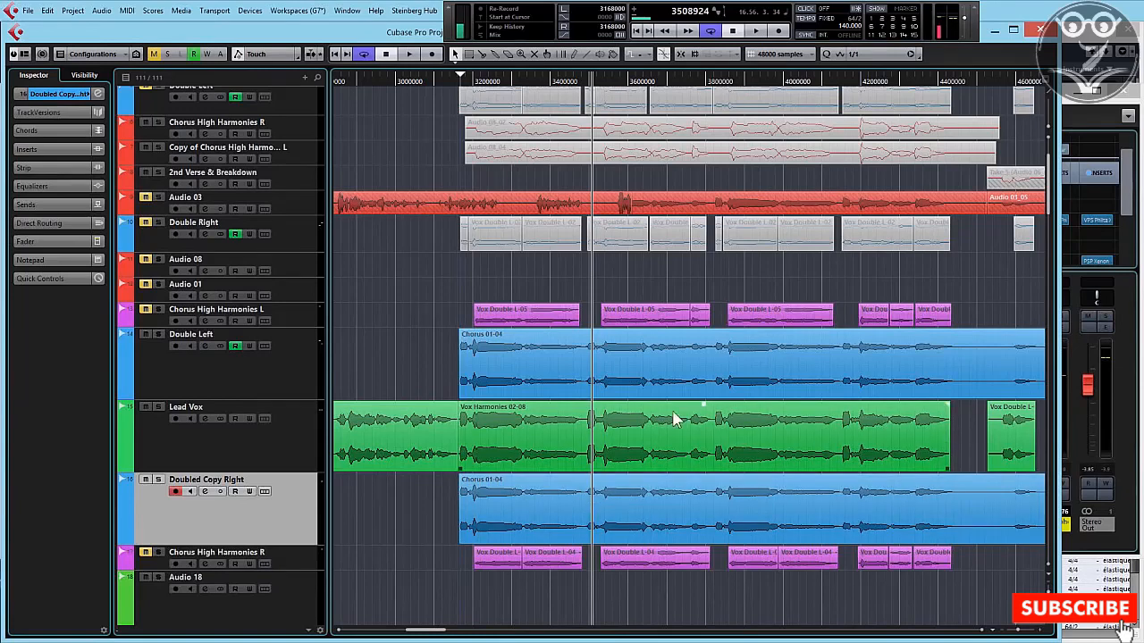
left_click(626, 345)
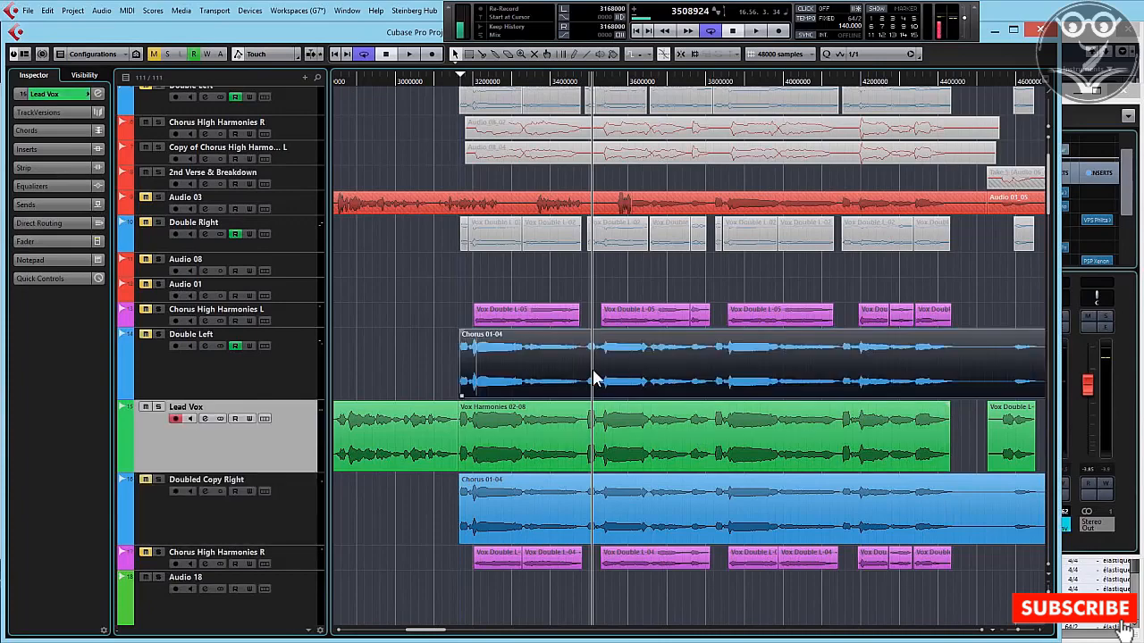
left_click(527, 504)
left_click(540, 371)
left_click(555, 487)
left_click(563, 364)
- Show the event info line and set the Fine-Tune of the Doubled Copy Right event to -14
key("ctrl+i")
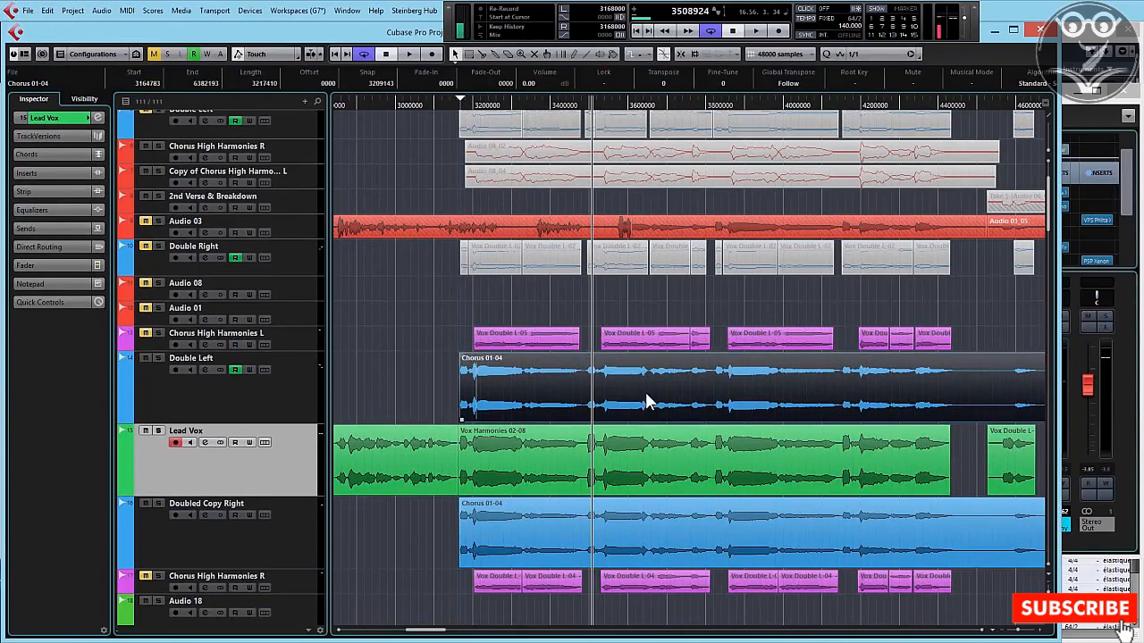
left_click(621, 526)
left_click(628, 418)
left_click(628, 529)
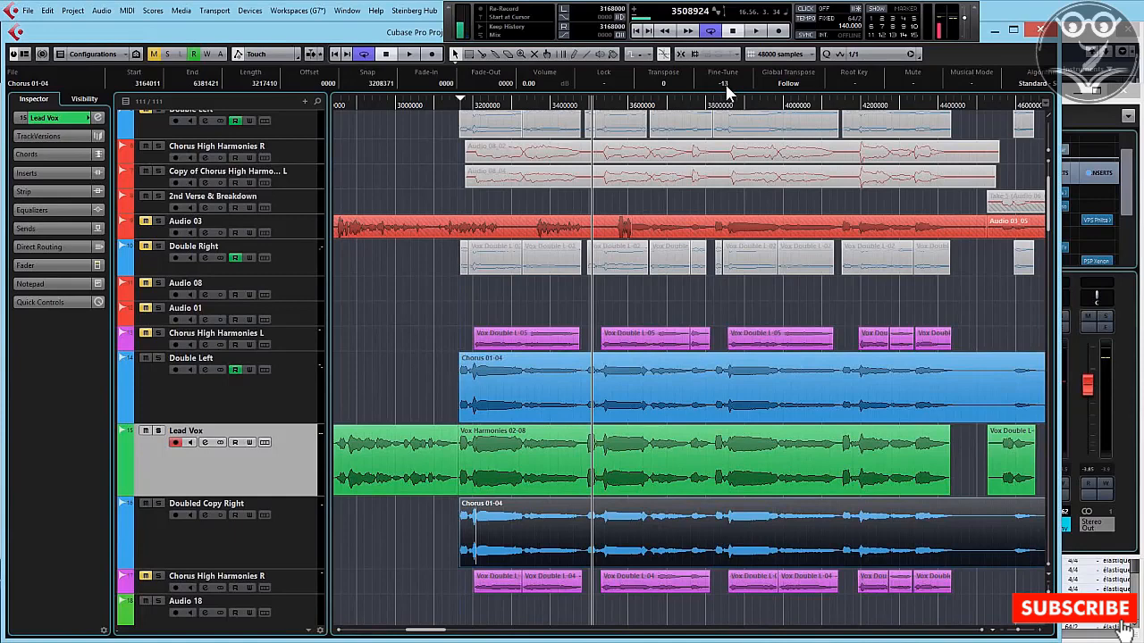
- Play the chorus from its start and solo the Double Left and Doubled Copy Right tracks
left_click(483, 107)
key("space")
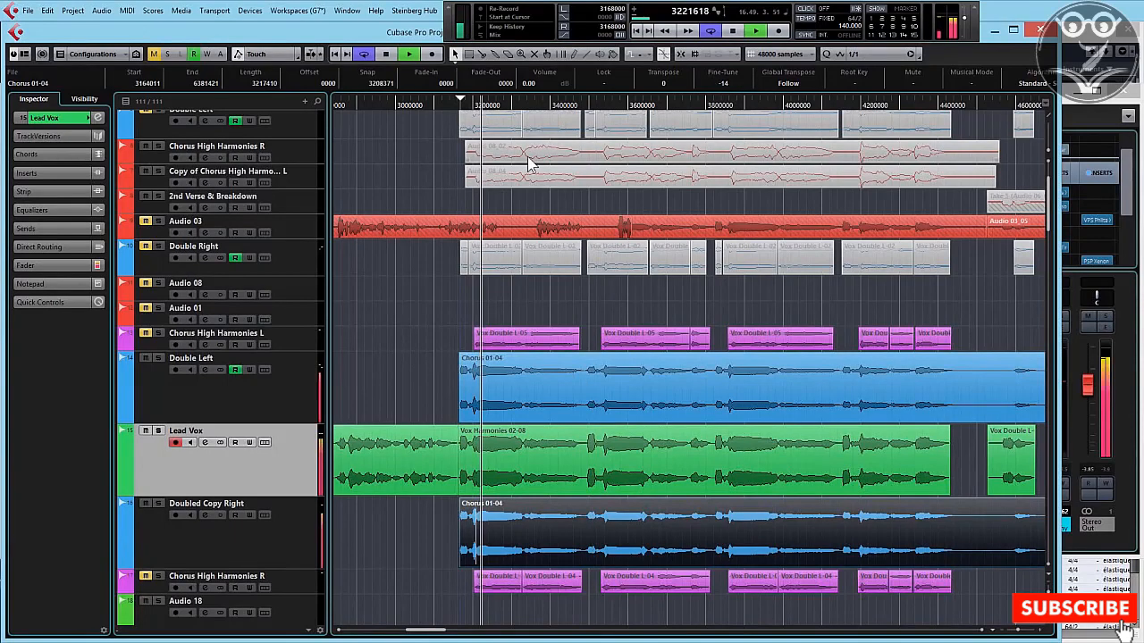
left_click(159, 358)
left_click(158, 504)
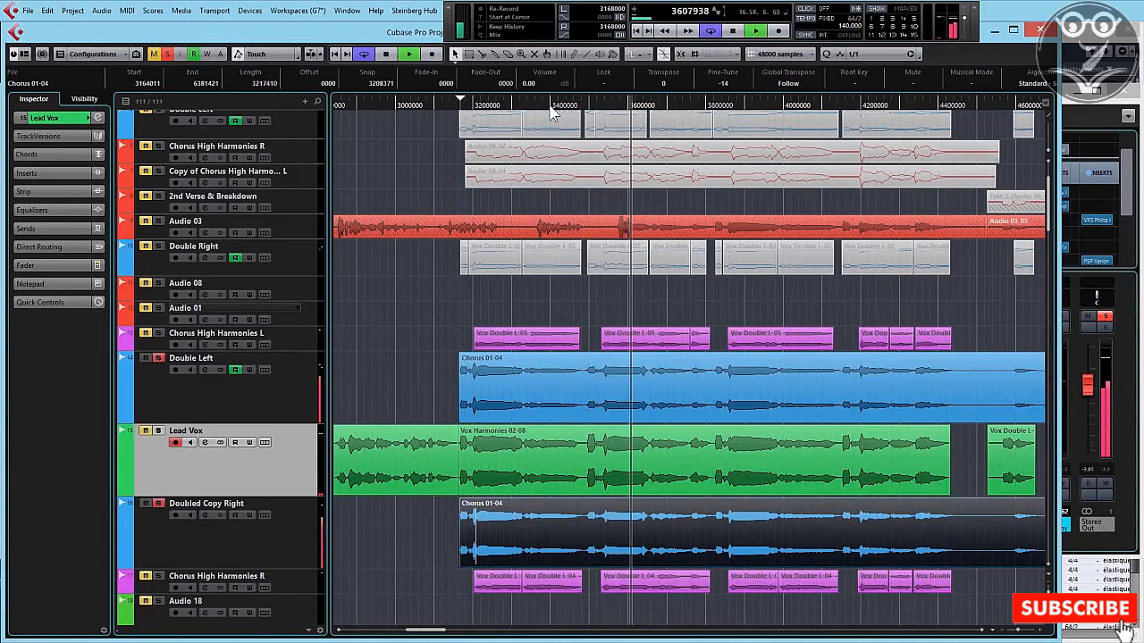
- Set the Fine-Tune of the Doubled Copy Right event to -21 and of the Double Left event to 21
scroll(733, 86, "down", 9)
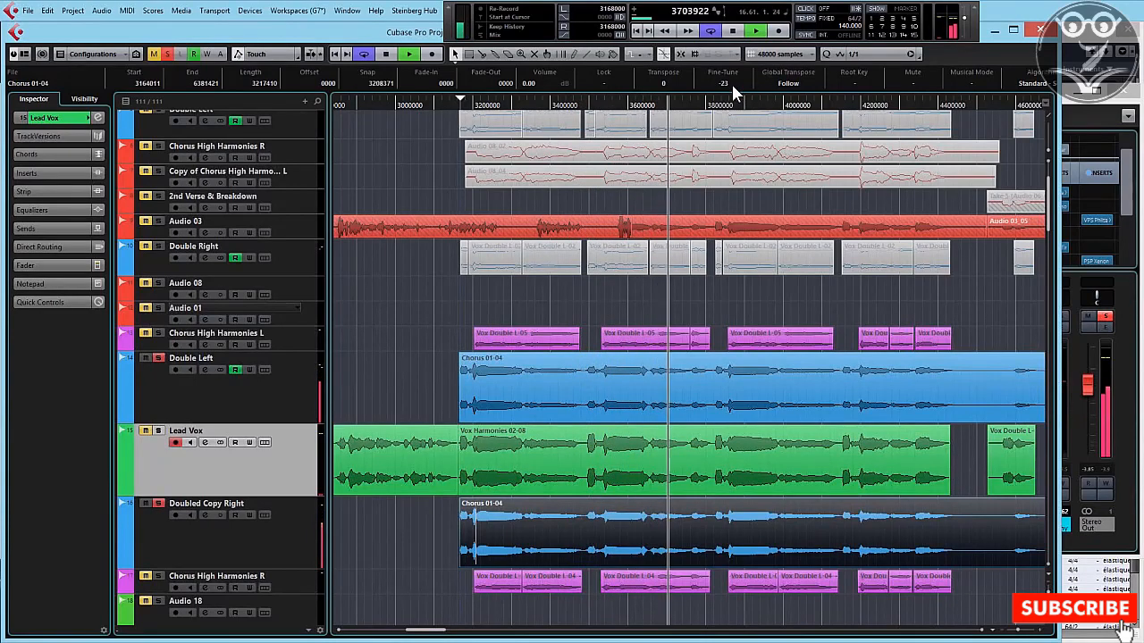
scroll(732, 84, "up", 2)
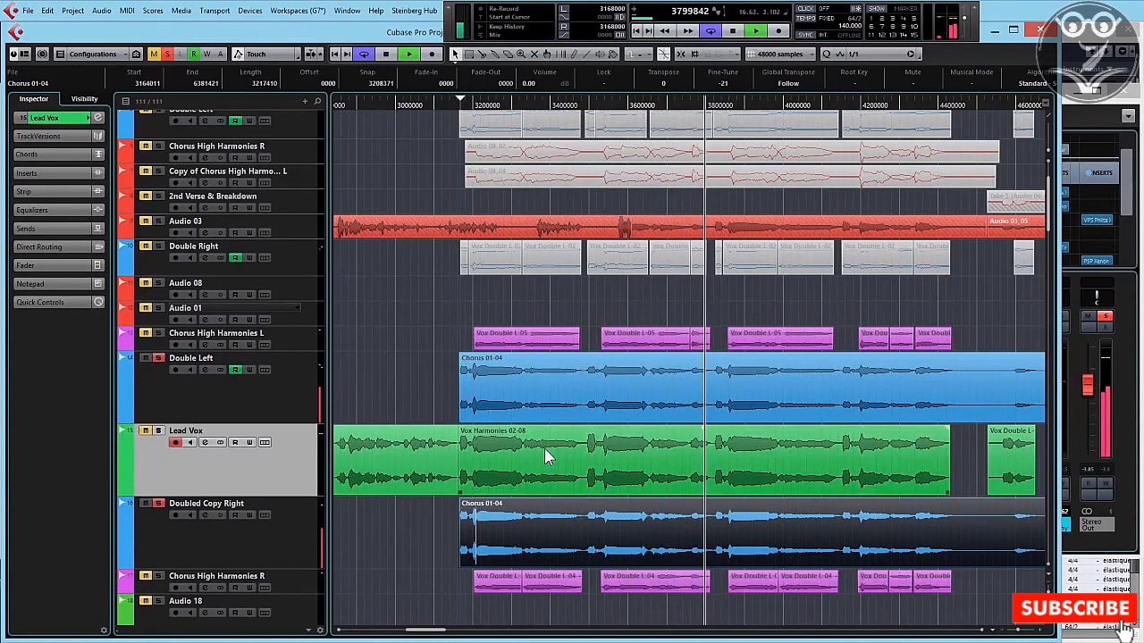
left_click(536, 393)
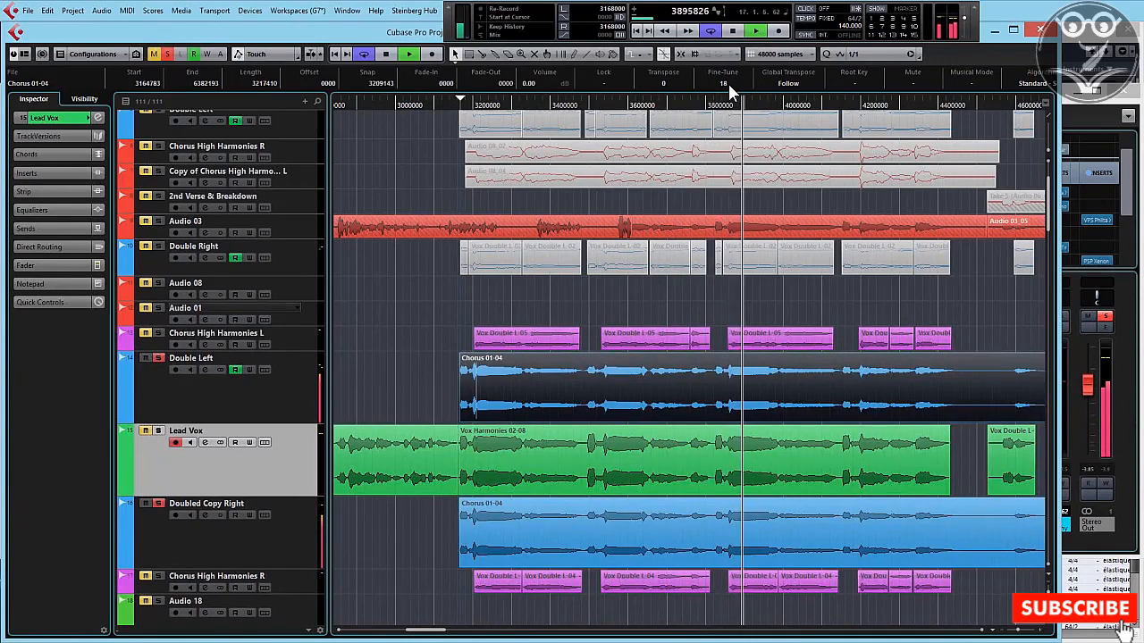
scroll(728, 84, "up", 3)
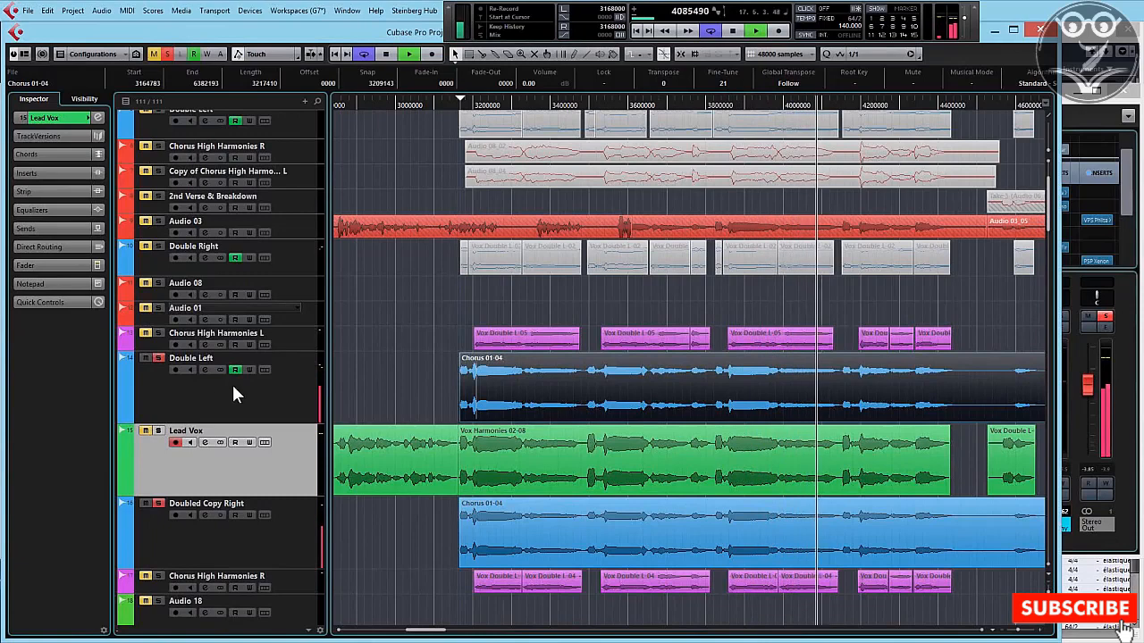
- Unsolo both doubled tracks and play the chorus again to hear the detuned doubles with the lead vocal
left_click(159, 358)
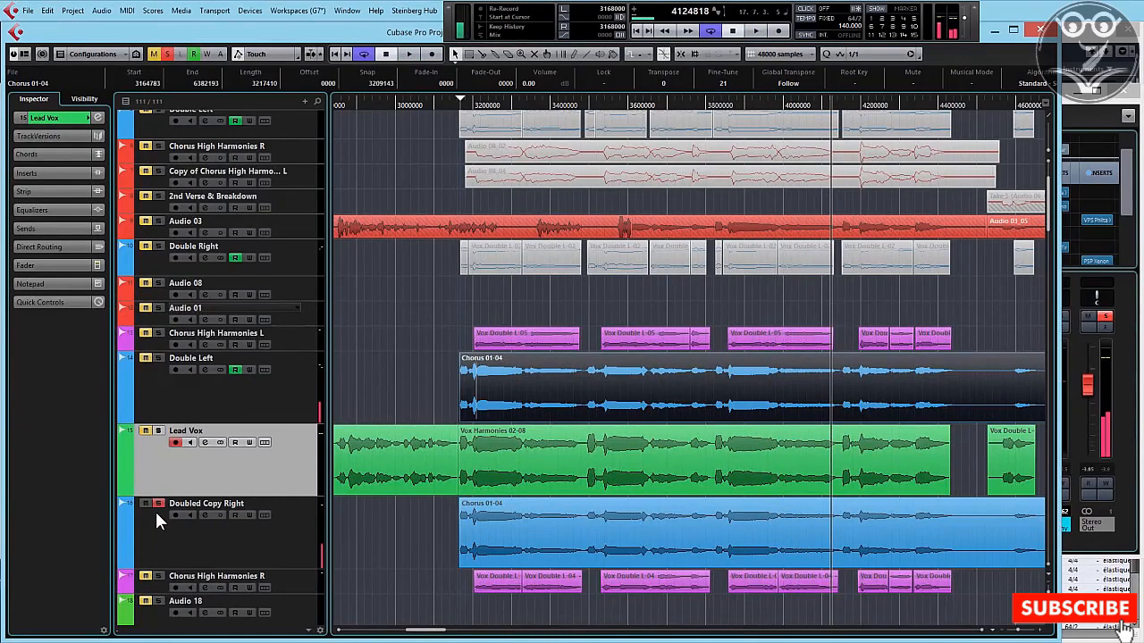
left_click(159, 508)
left_click(491, 106)
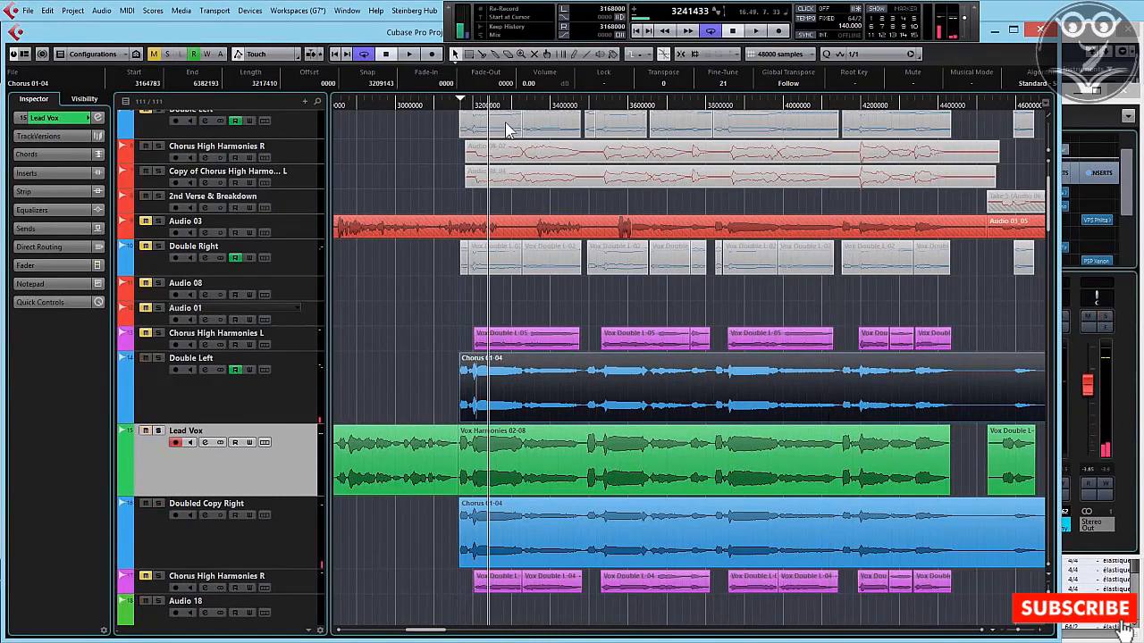
key("space")
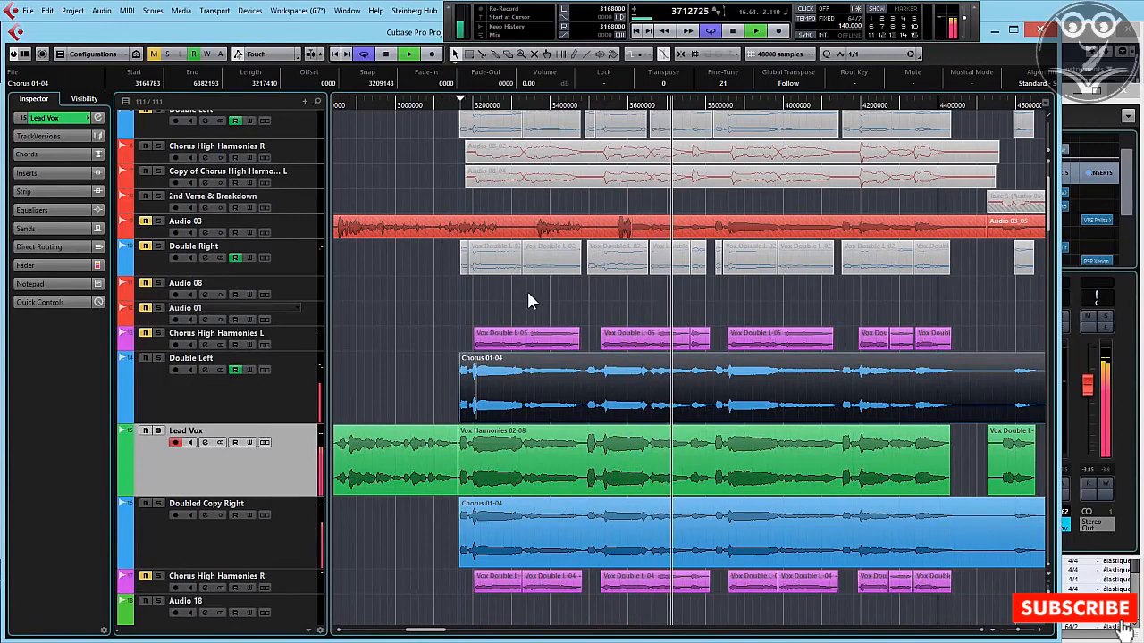
key("space")
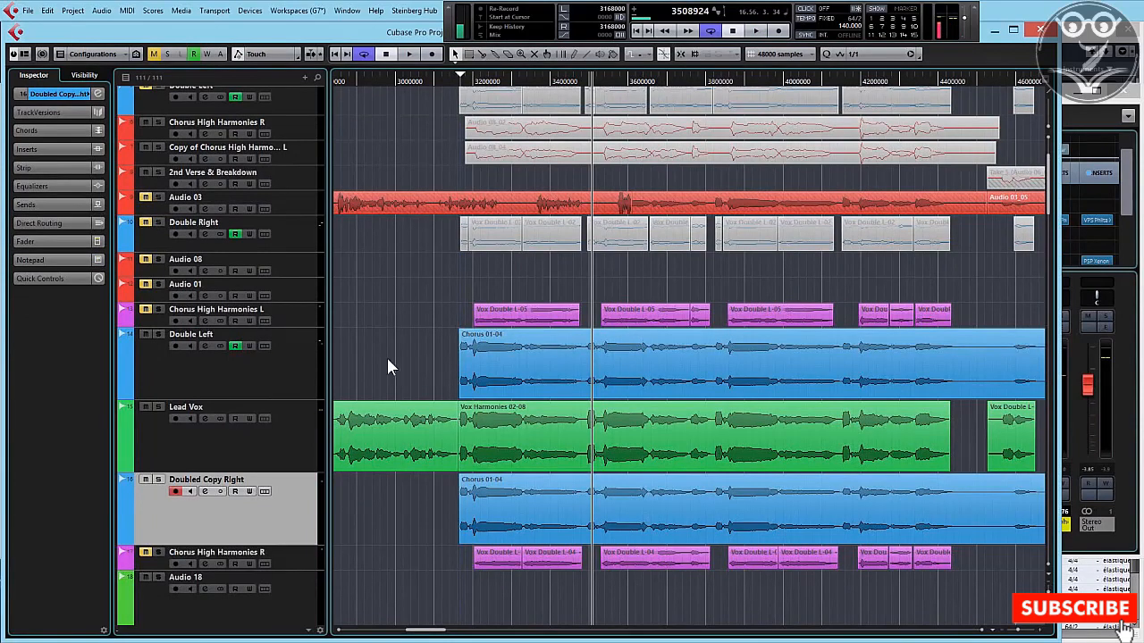
- Mute the Doubled Copy Right track and select the Chorus 01-04 event on Double Left
left_click(144, 481)
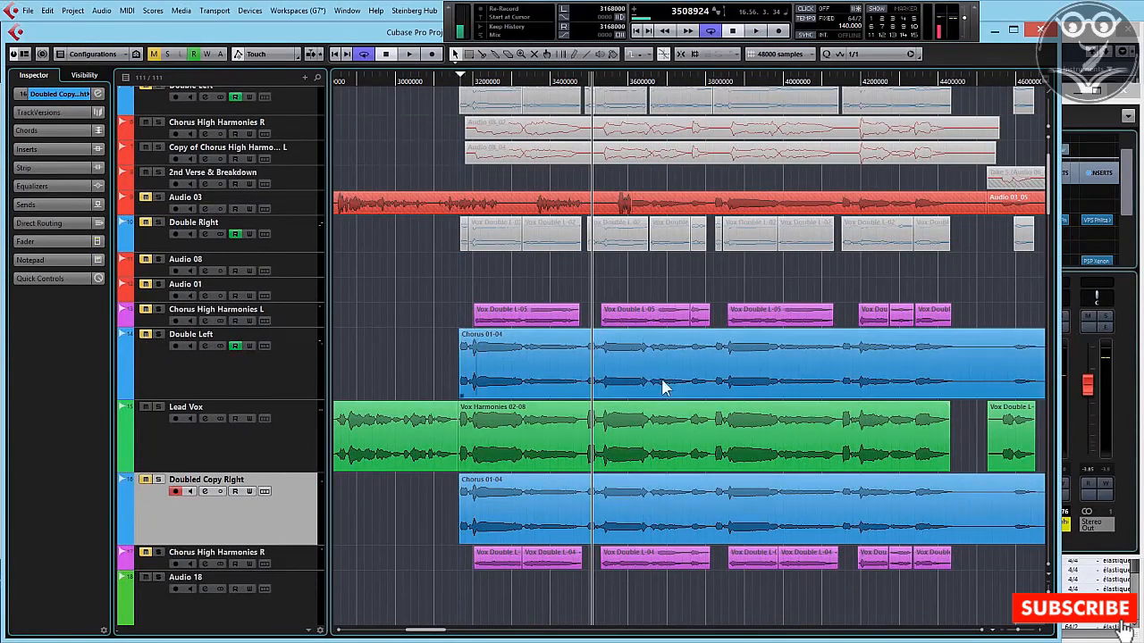
left_click(297, 444)
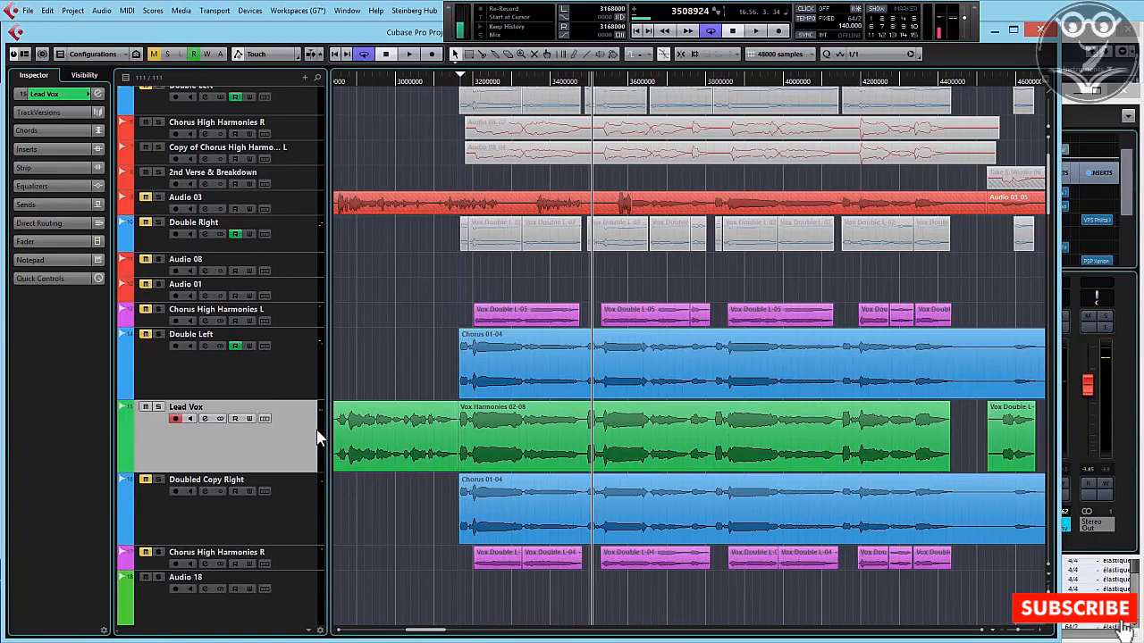
left_click(568, 368)
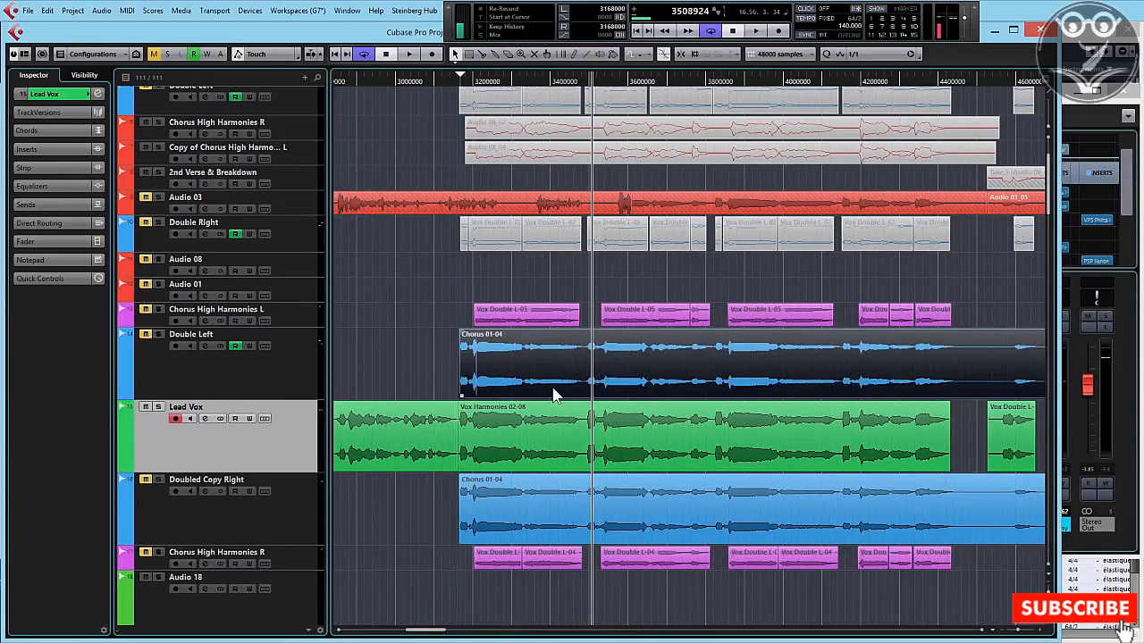
left_click(587, 523)
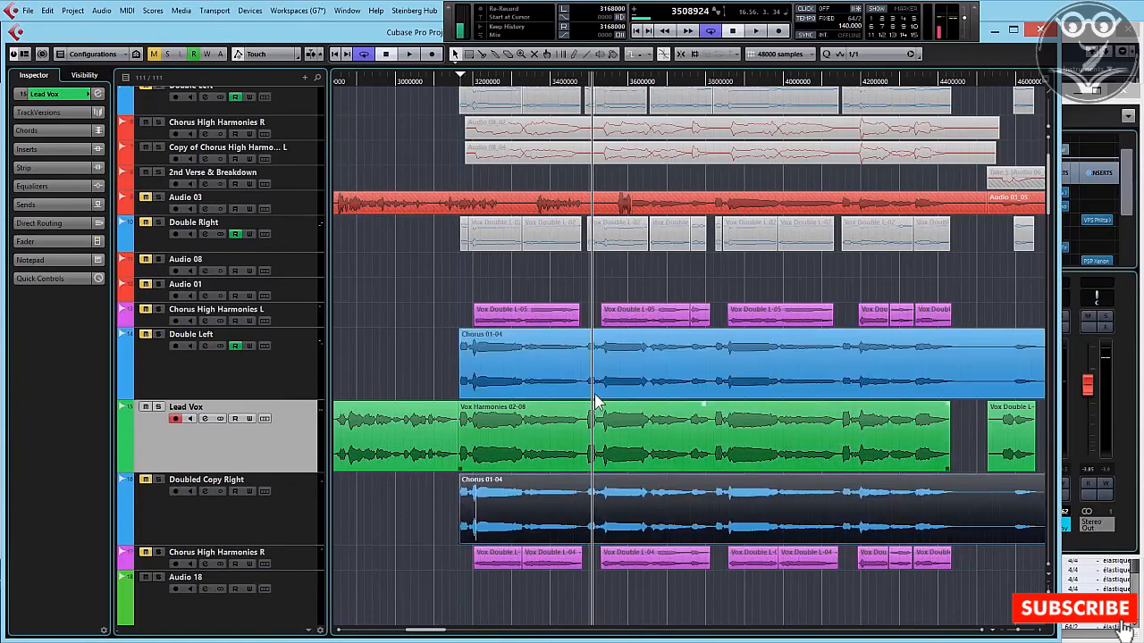
left_click(606, 377)
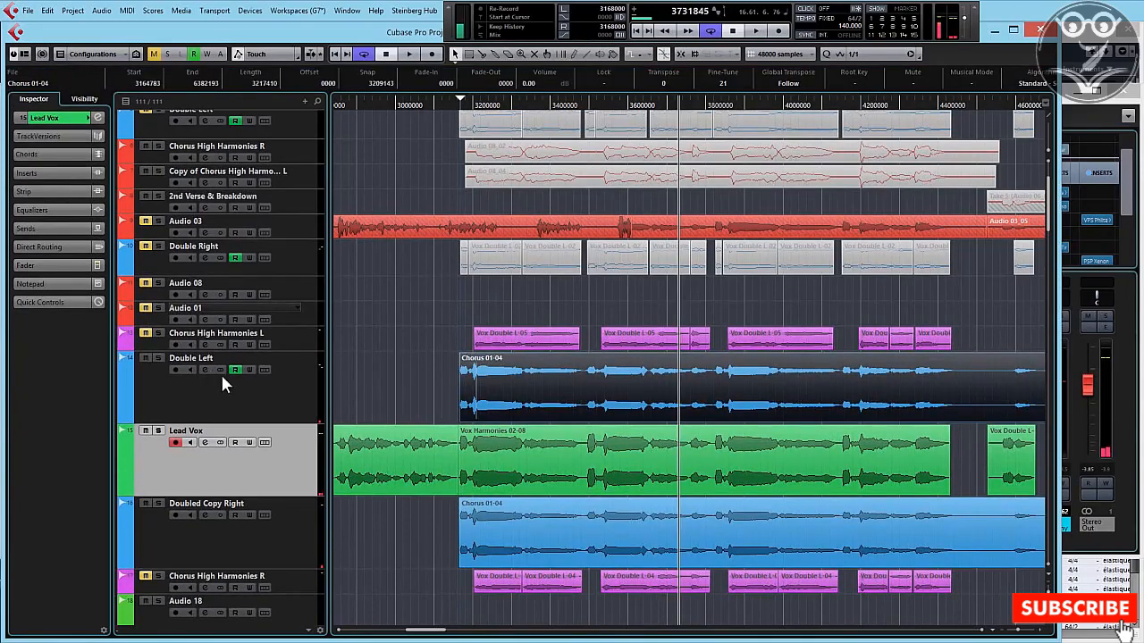
- Move the Double Left track above Chorus High Harmonies L and place Doubled Copy Right directly below Double Left
left_click(286, 397)
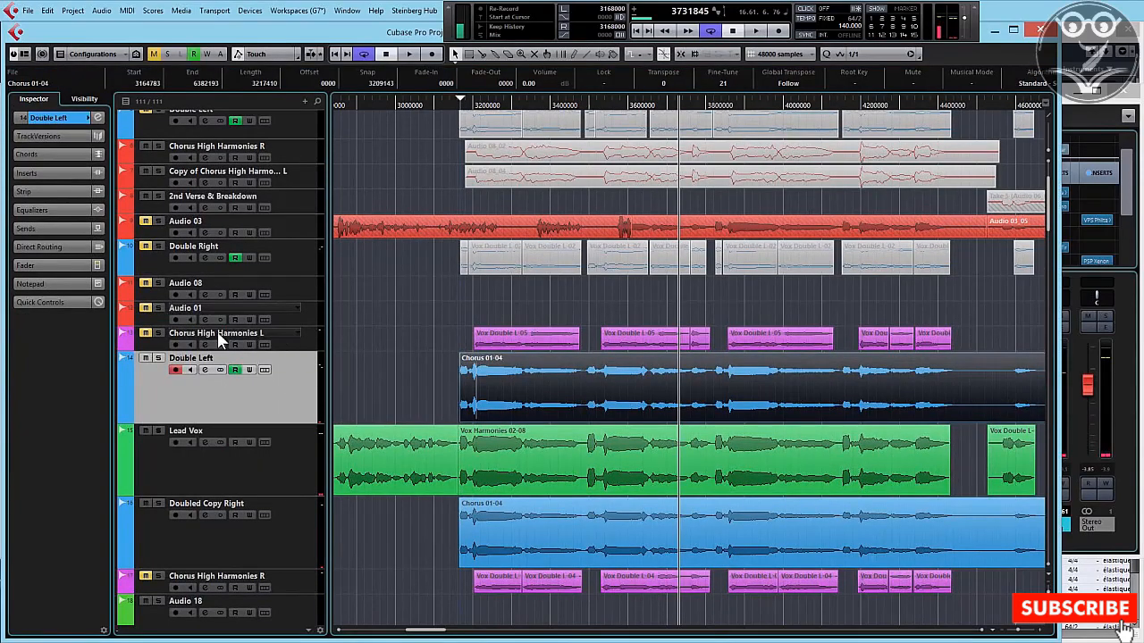
left_click_drag(219, 340, 146, 332)
left_click(292, 528)
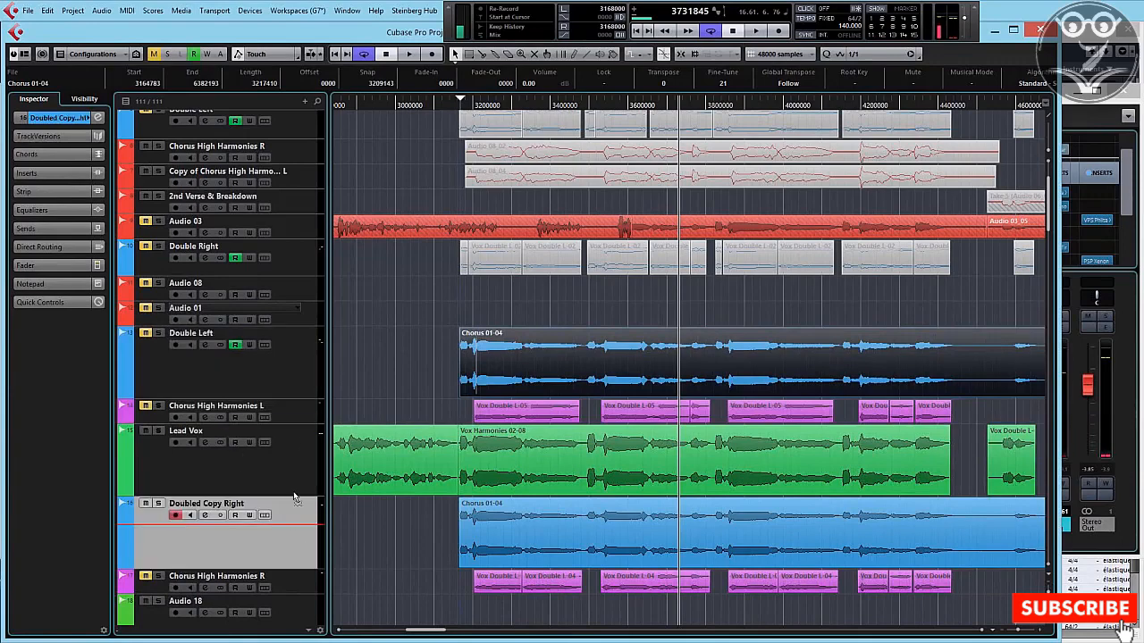
left_click_drag(295, 498, 259, 386)
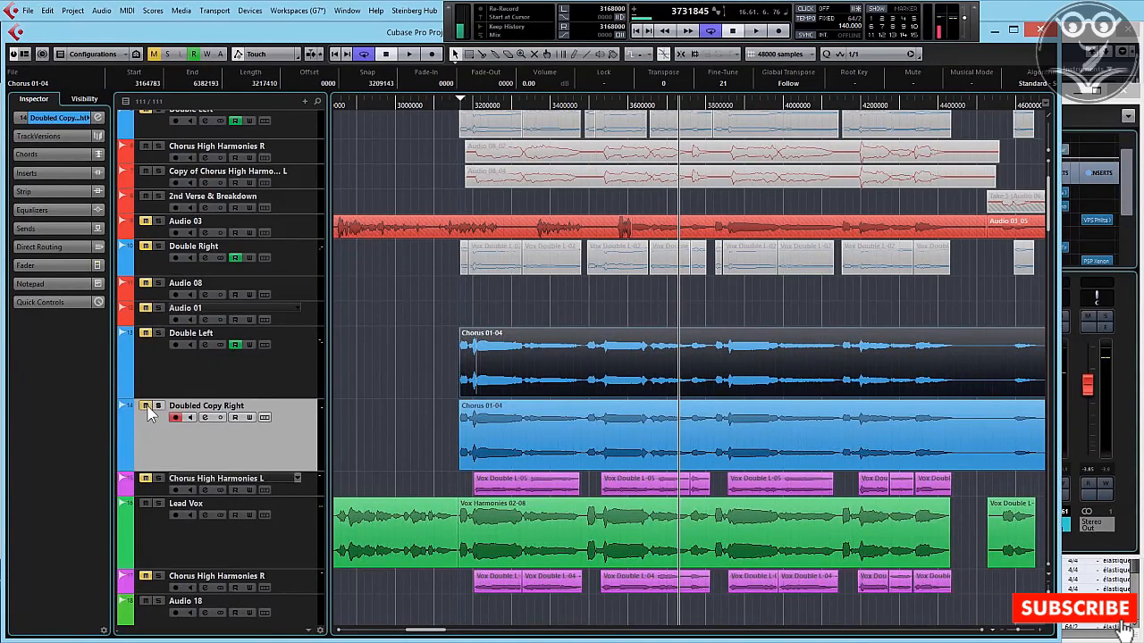
left_click(565, 511)
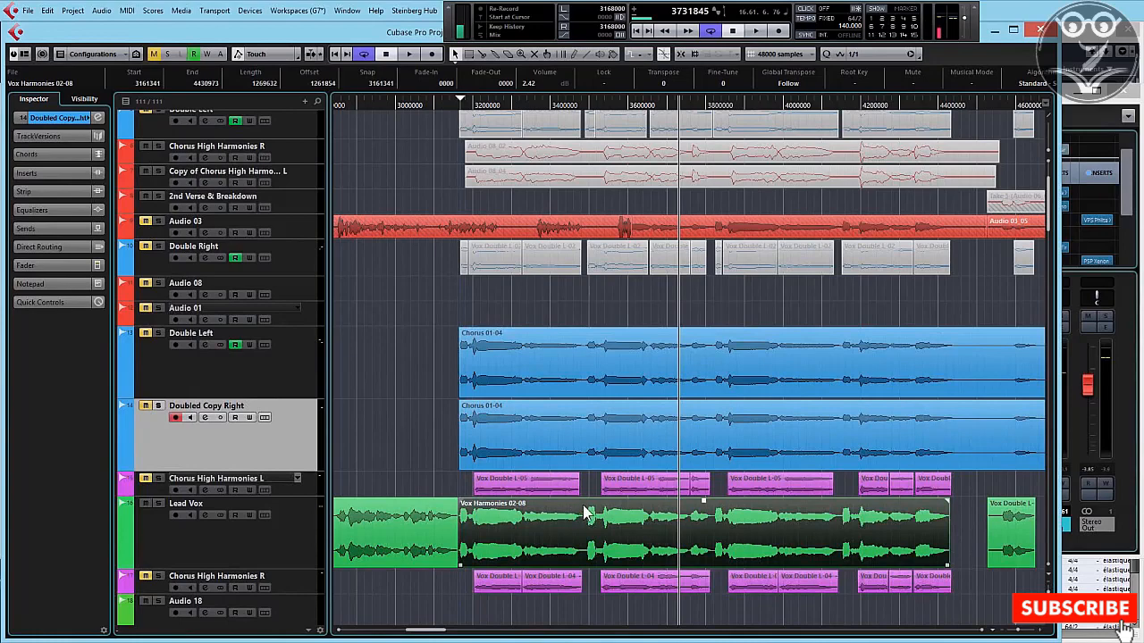
- Duplicate the Lead Vox track
scroll(268, 349, "down", 3)
left_click(268, 348)
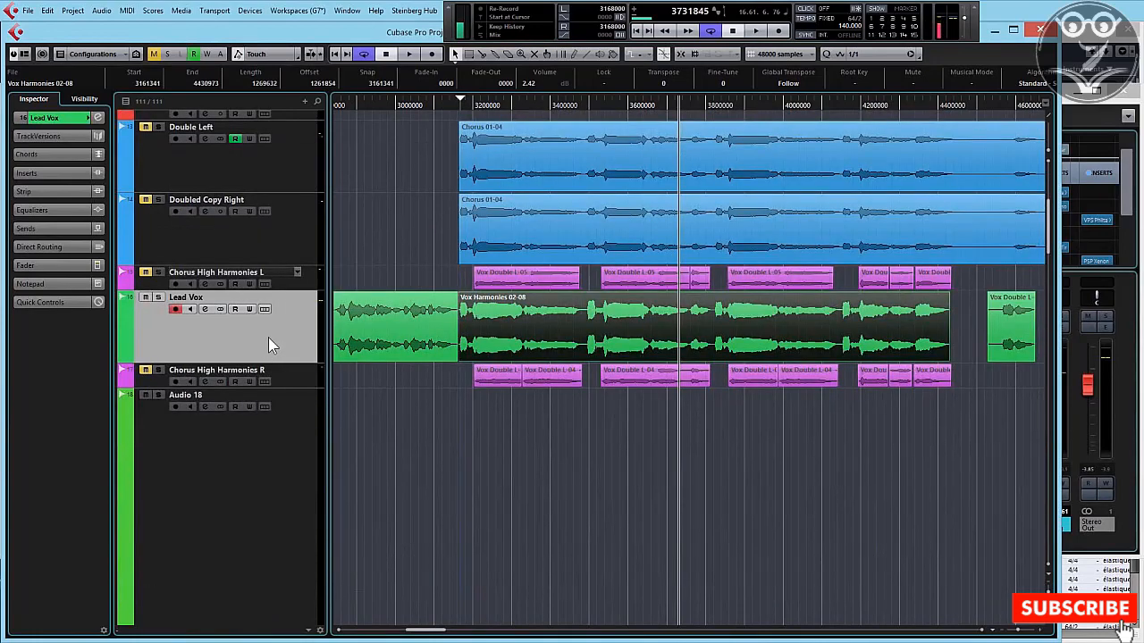
right_click(269, 346)
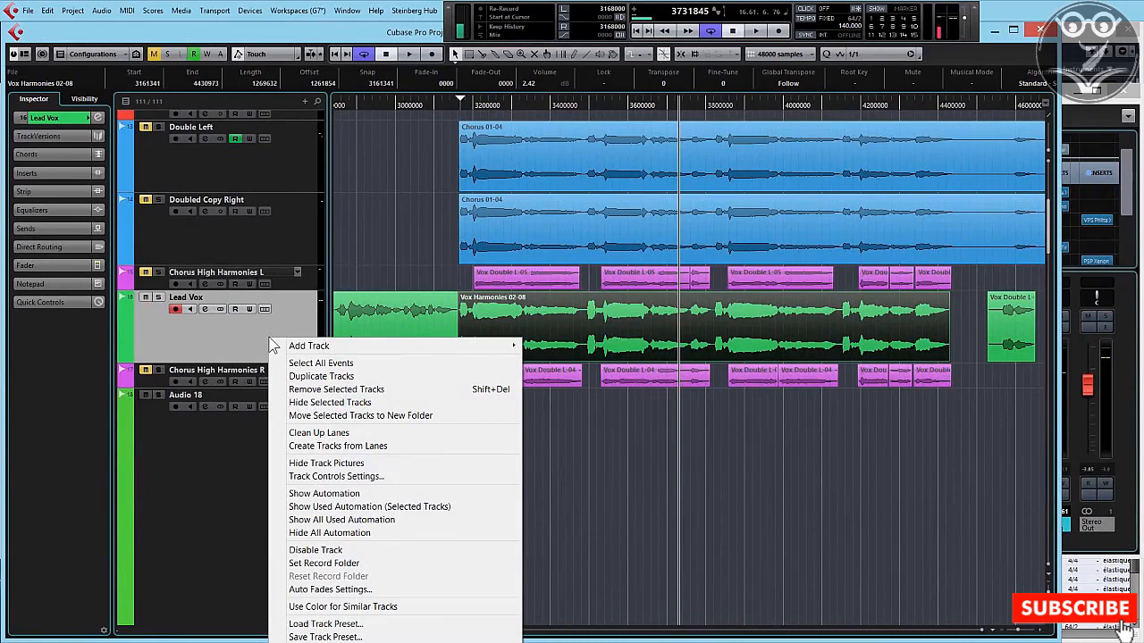
left_click(307, 376)
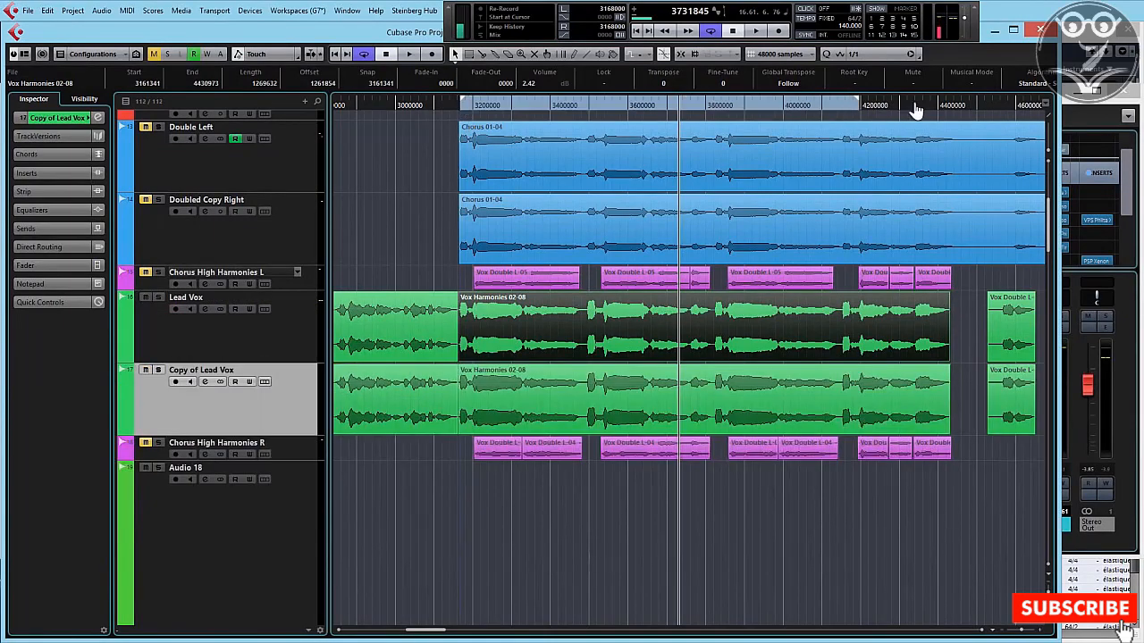
- Route the output of the Copy of Lead Vox channel to the Vox Backing group in the mixer
key("F3")
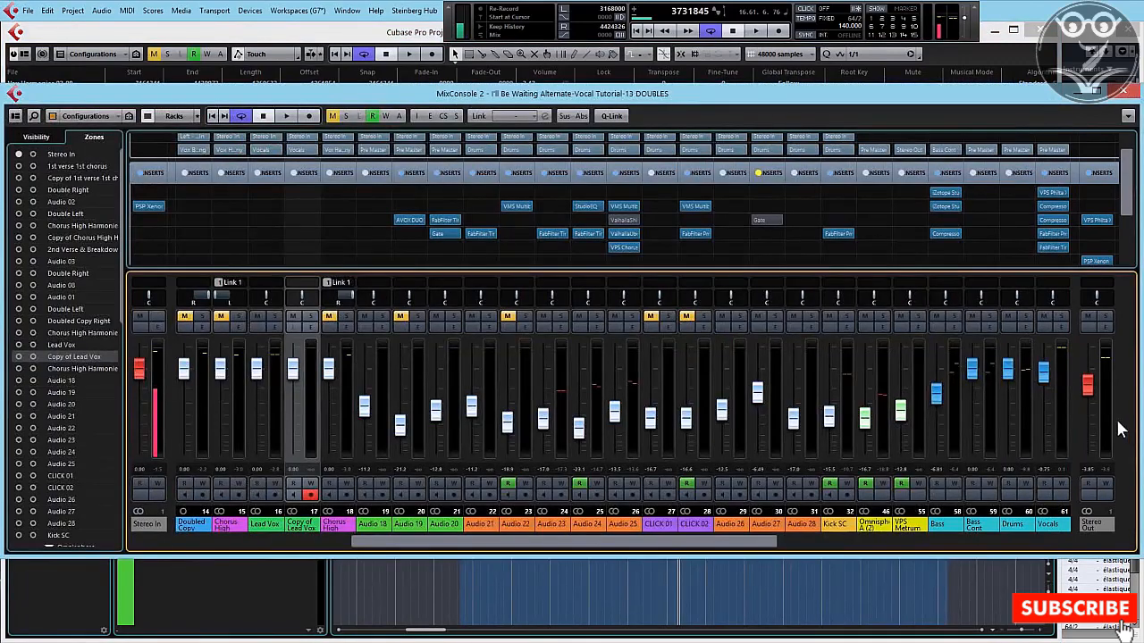
left_click(316, 150)
left_click(367, 282)
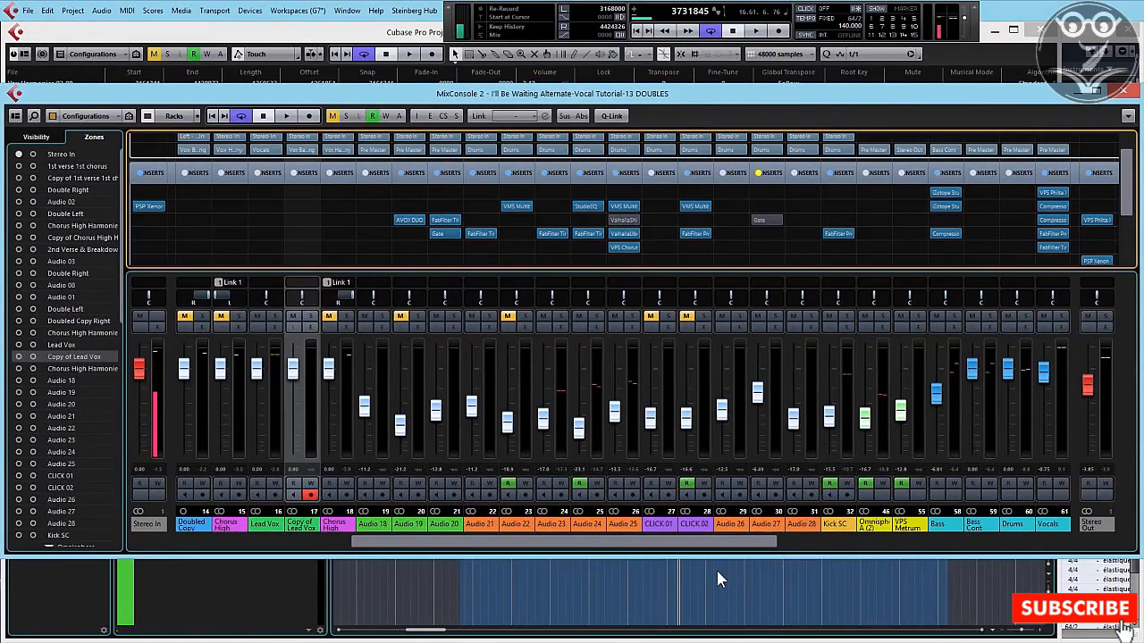
left_click(740, 579)
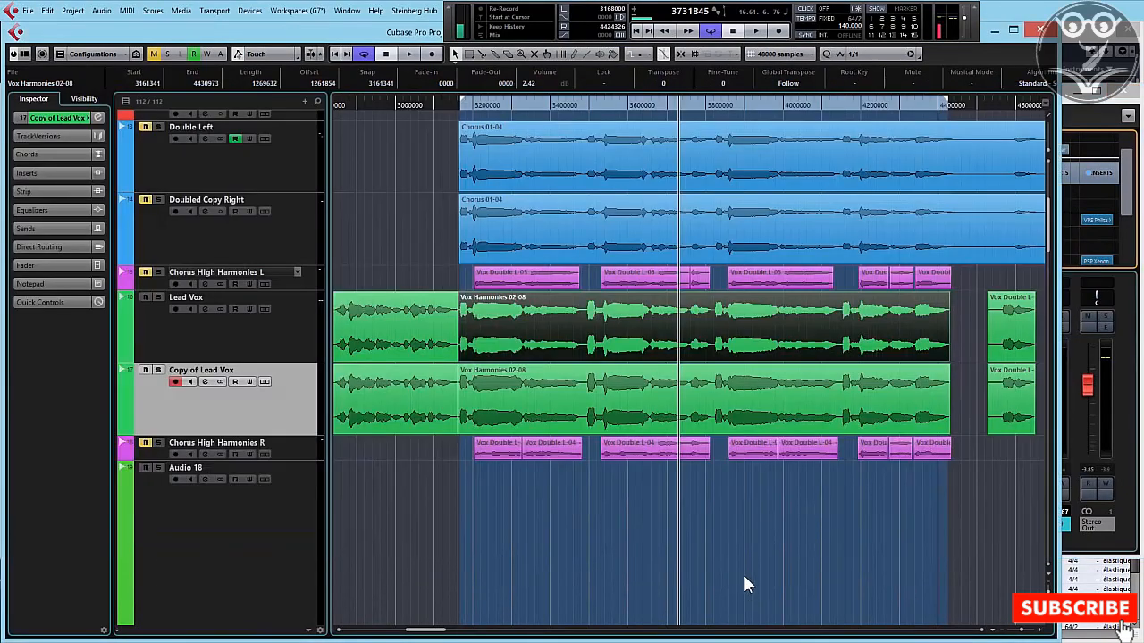
- Color the Copy of Lead Vox track blue and remove its event before the chorus
left_click(126, 383)
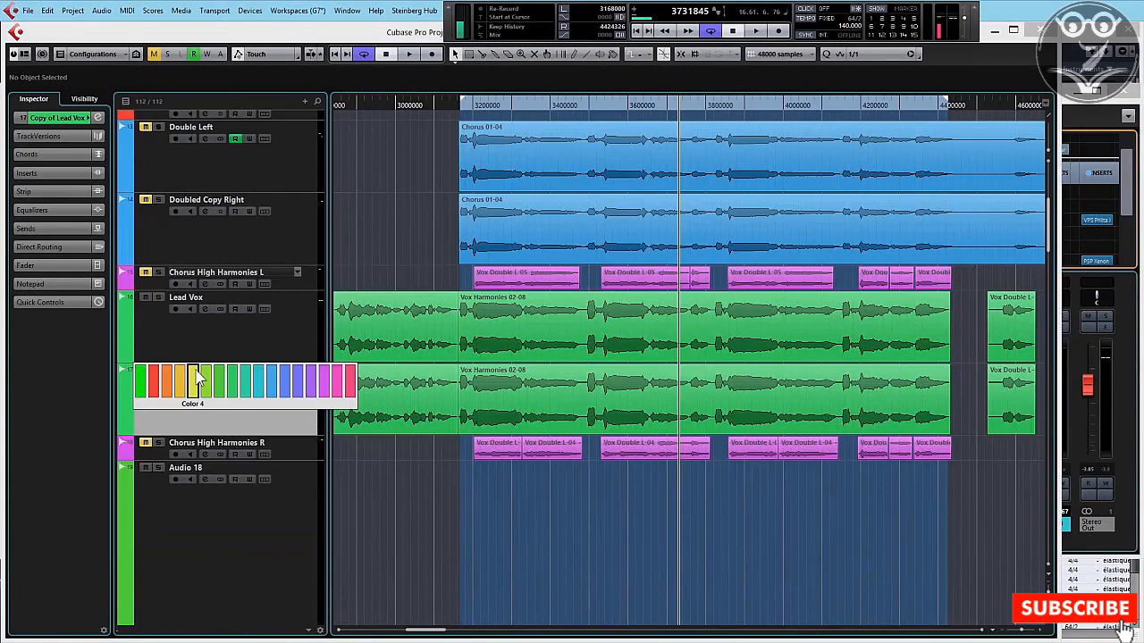
left_click(273, 390)
left_click(277, 345)
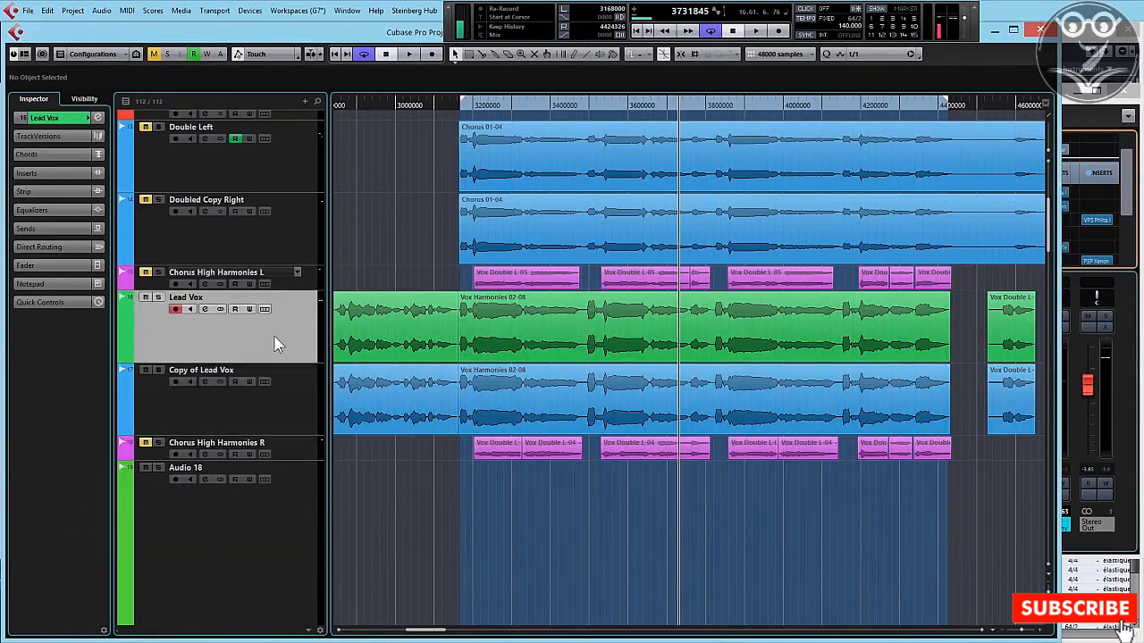
left_click(277, 416)
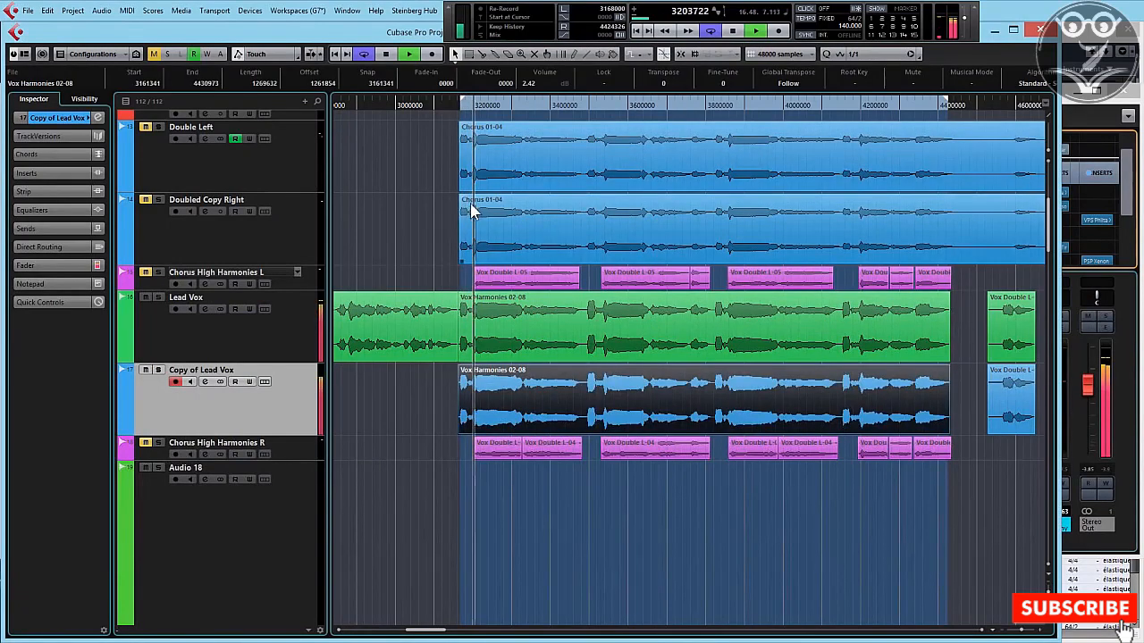
- Quantize and fully straighten the pitch of all VariAudio segments in the copied chorus event
key("space")
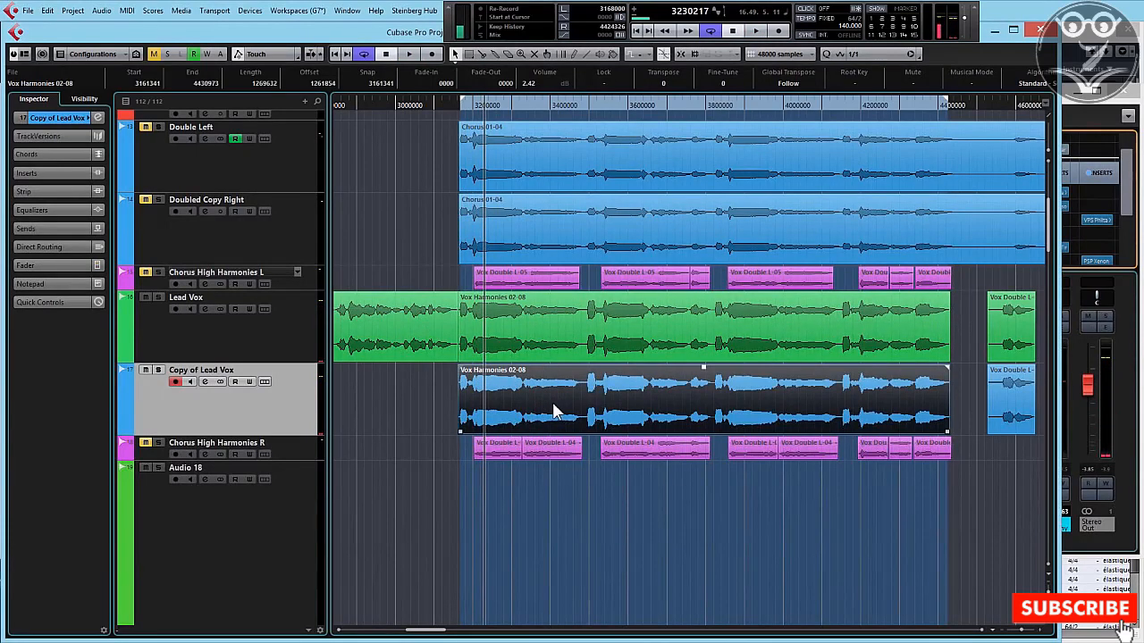
left_click(479, 325)
double_click(676, 420)
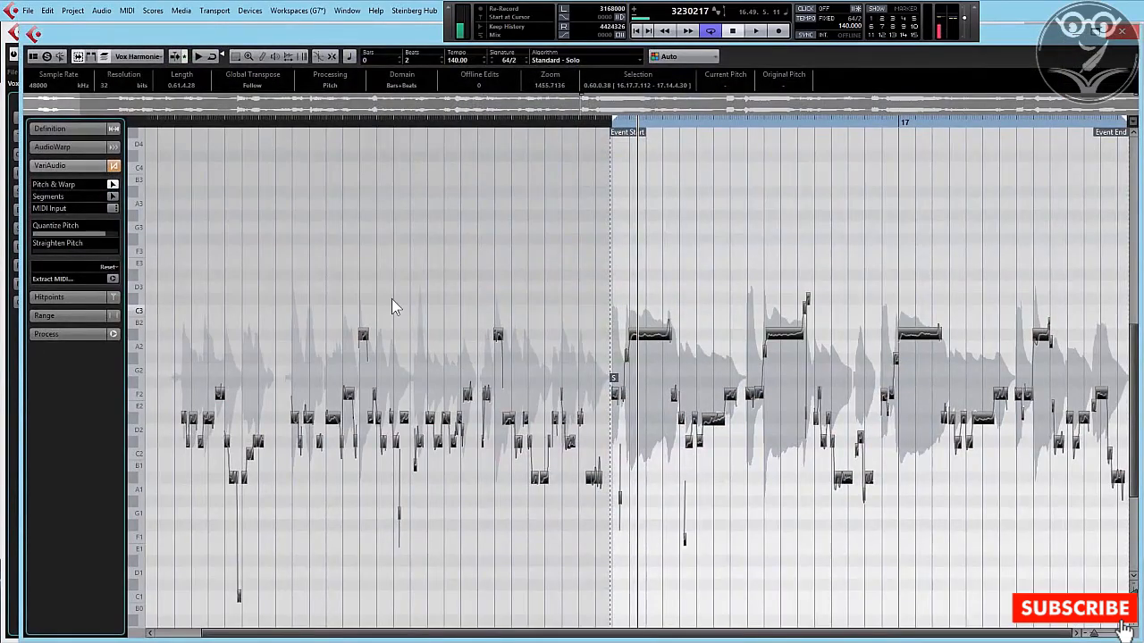
left_click(110, 252)
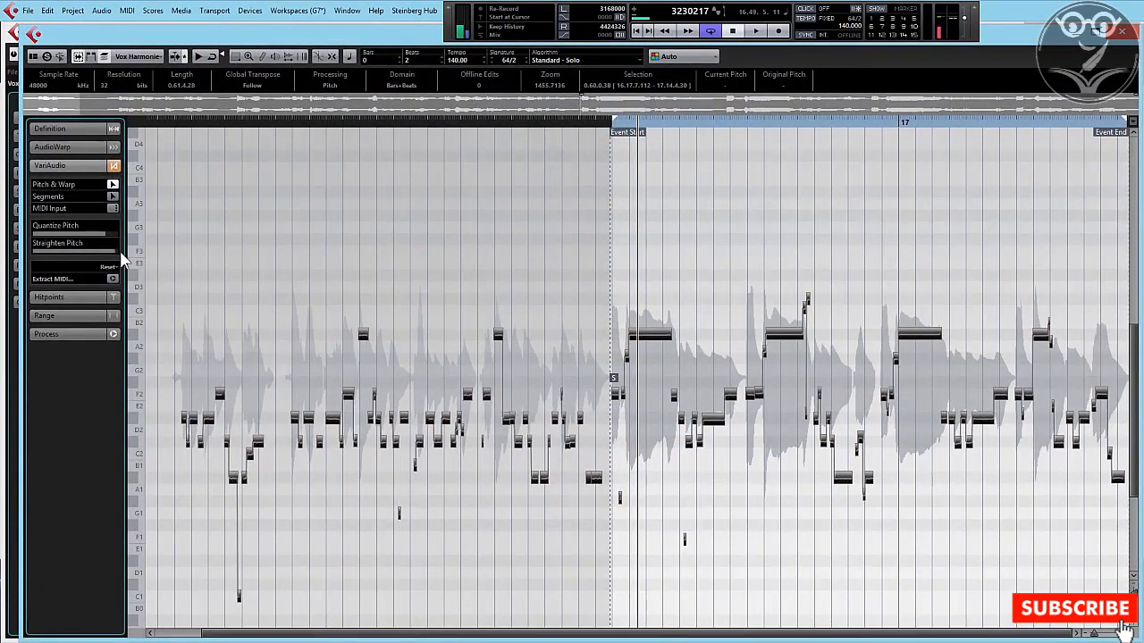
key("ctrl+a")
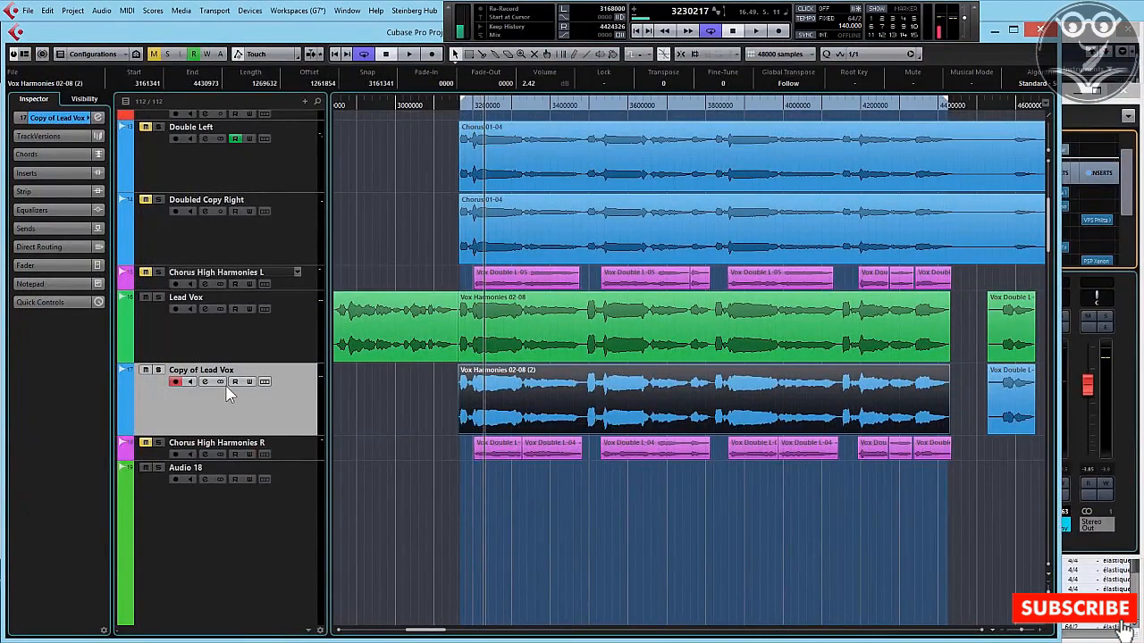
- Solo the Copy of Lead Vox track to hear the pitch-straightened chorus alone, and unsolo it
left_click(158, 370)
key("space")
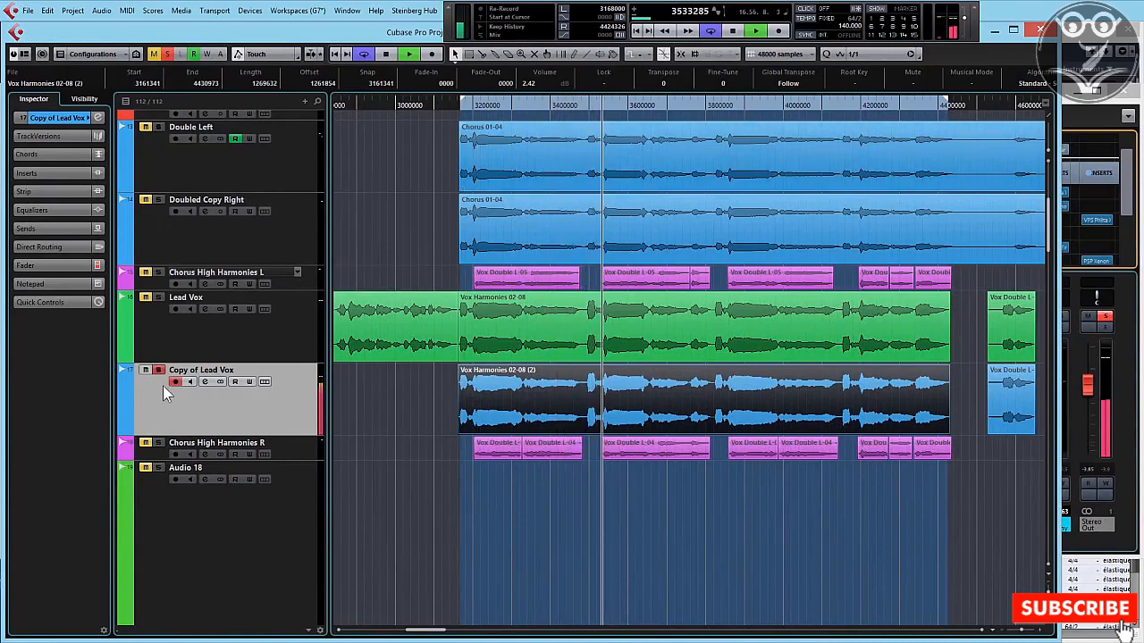
key("space")
left_click(525, 383)
left_click(463, 457)
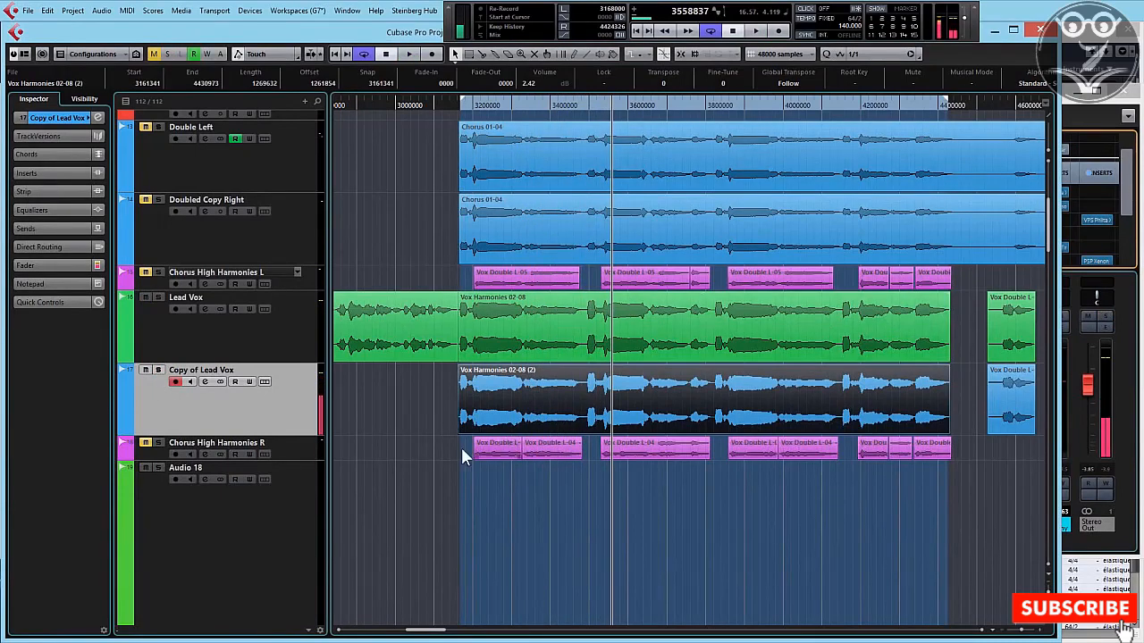
- Play the chorus from its start to hear the Lead Vox together with its pitch-corrected copy
left_click(460, 107)
left_click(560, 319)
key("space")
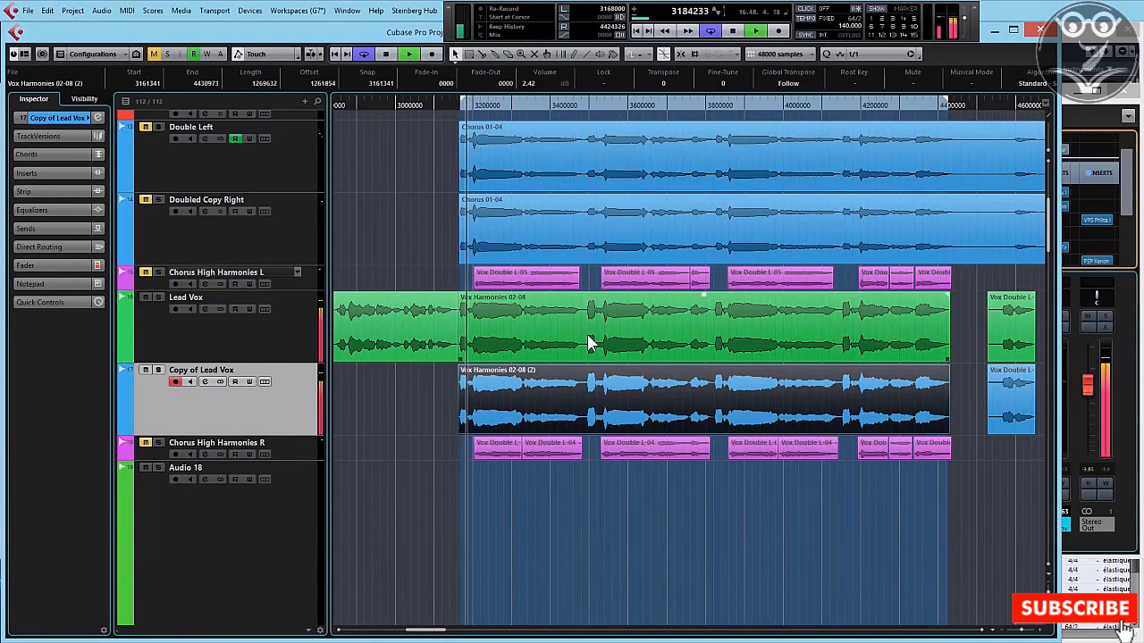
scroll(388, 288, "up", 3)
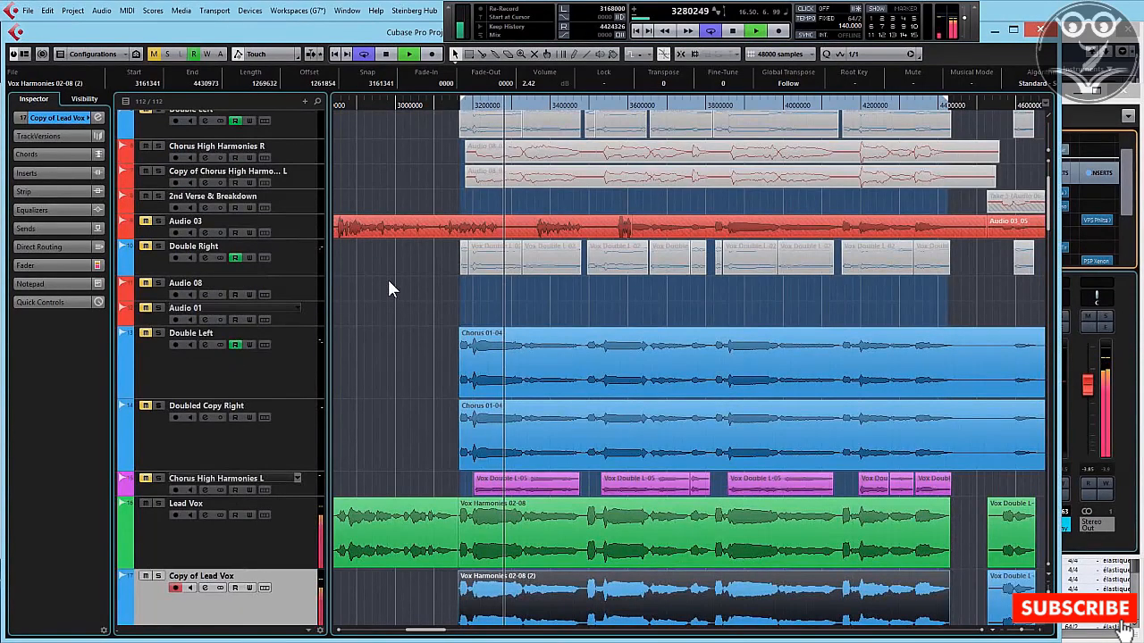
scroll(389, 288, "down", 3)
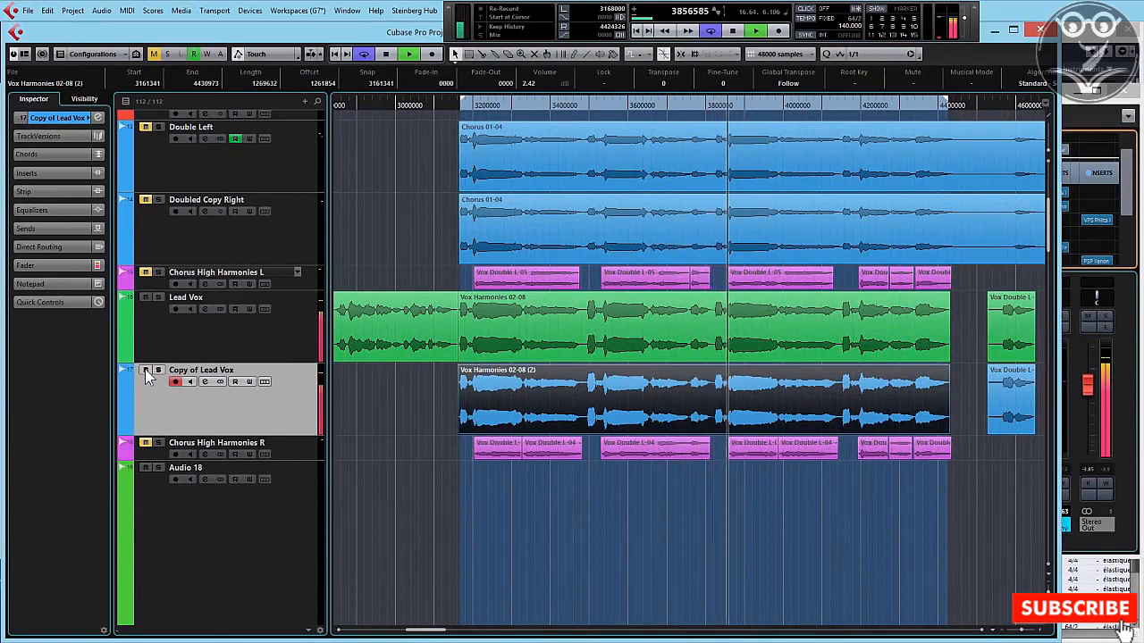
key("space")
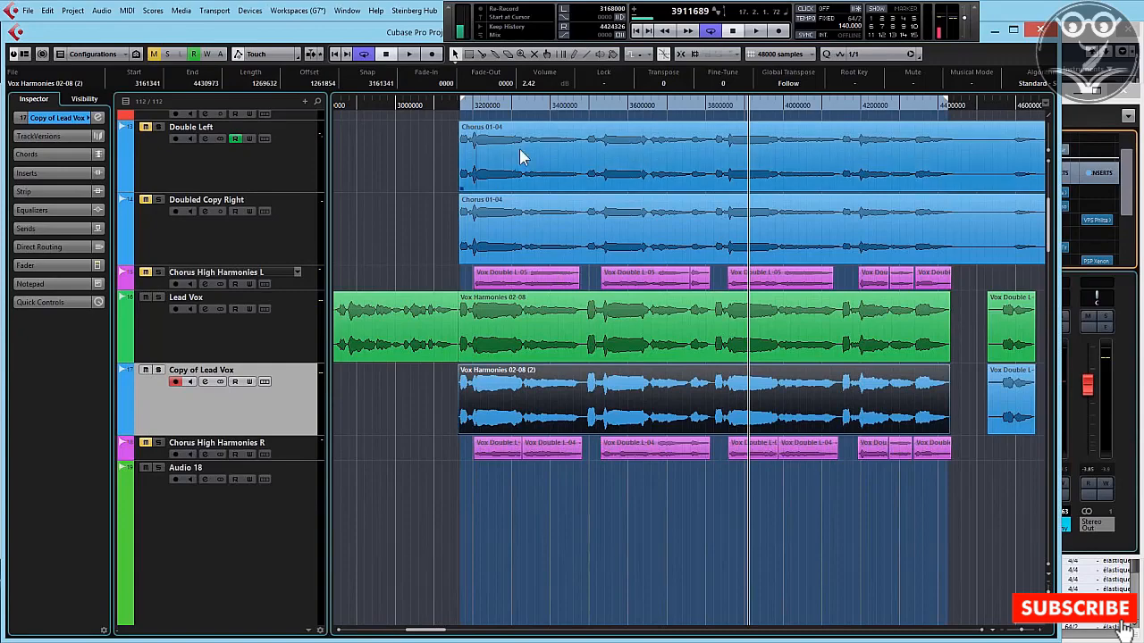
- Duplicate the Copy of Lead Vox track to get a second double
left_click(542, 244)
left_click(547, 159)
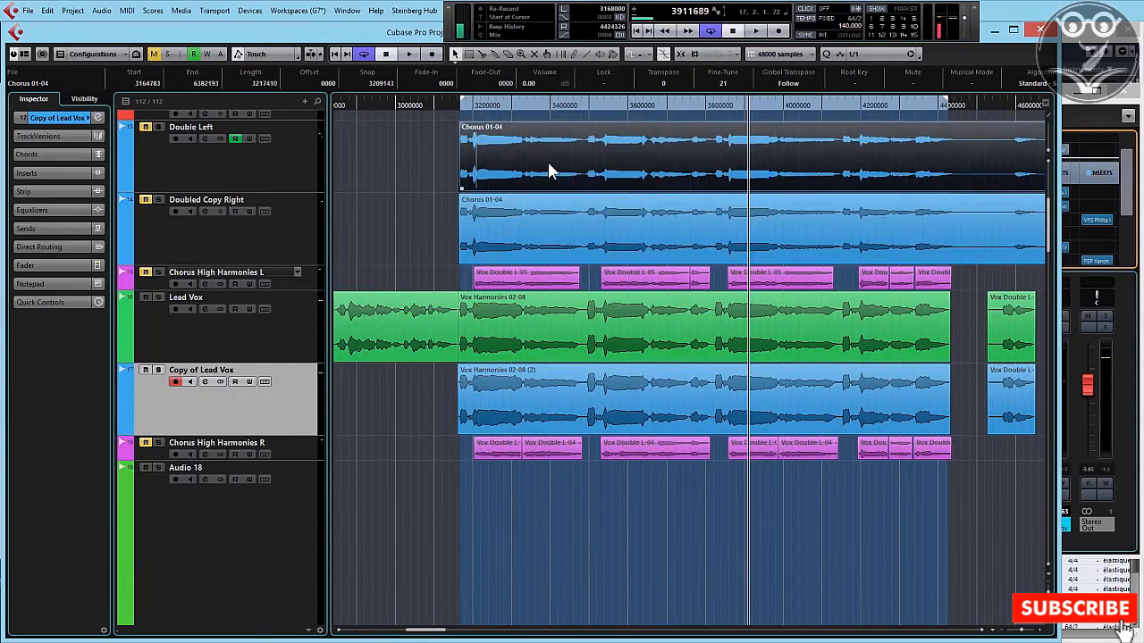
left_click(552, 219)
left_click(562, 152)
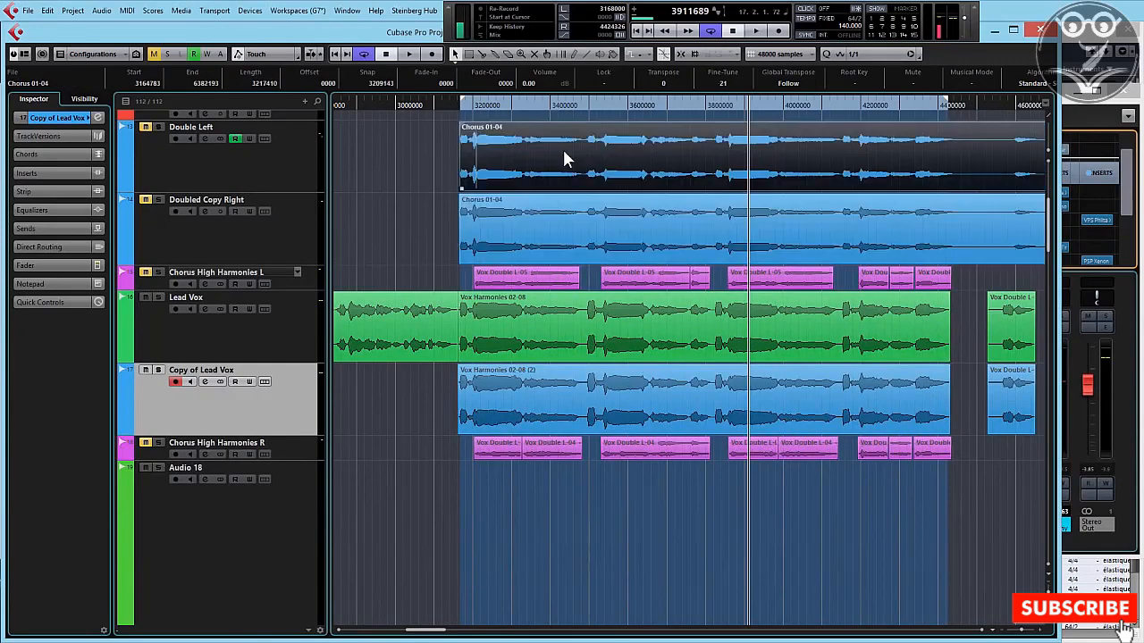
right_click(268, 416)
left_click(309, 460)
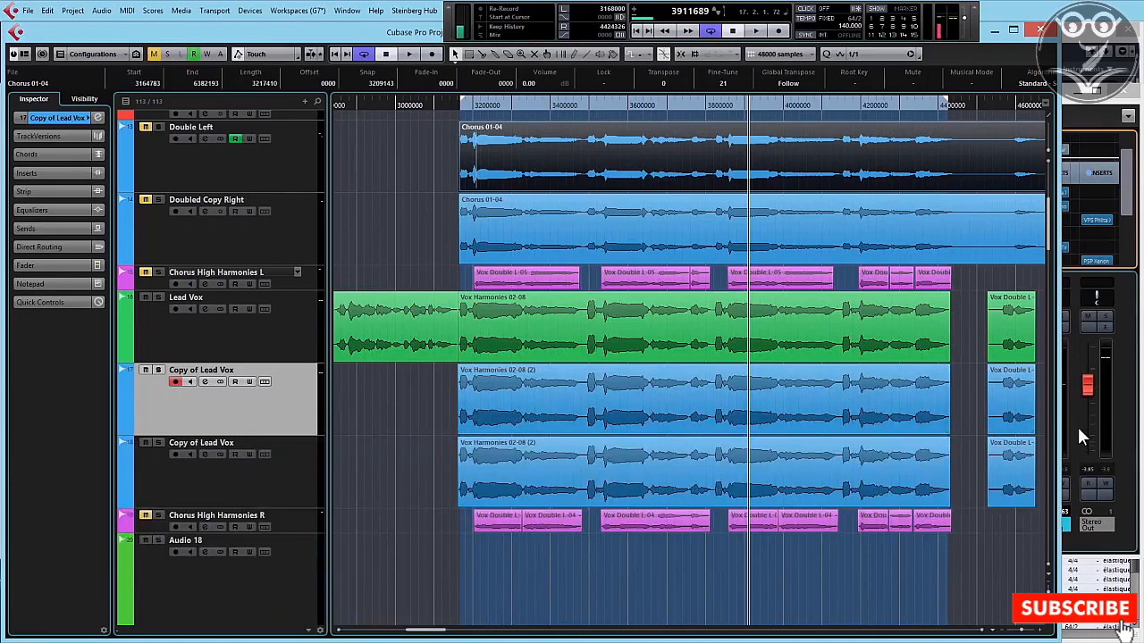
- Pan the first Copy of Lead Vox channel to the left in the mixer
key("F3")
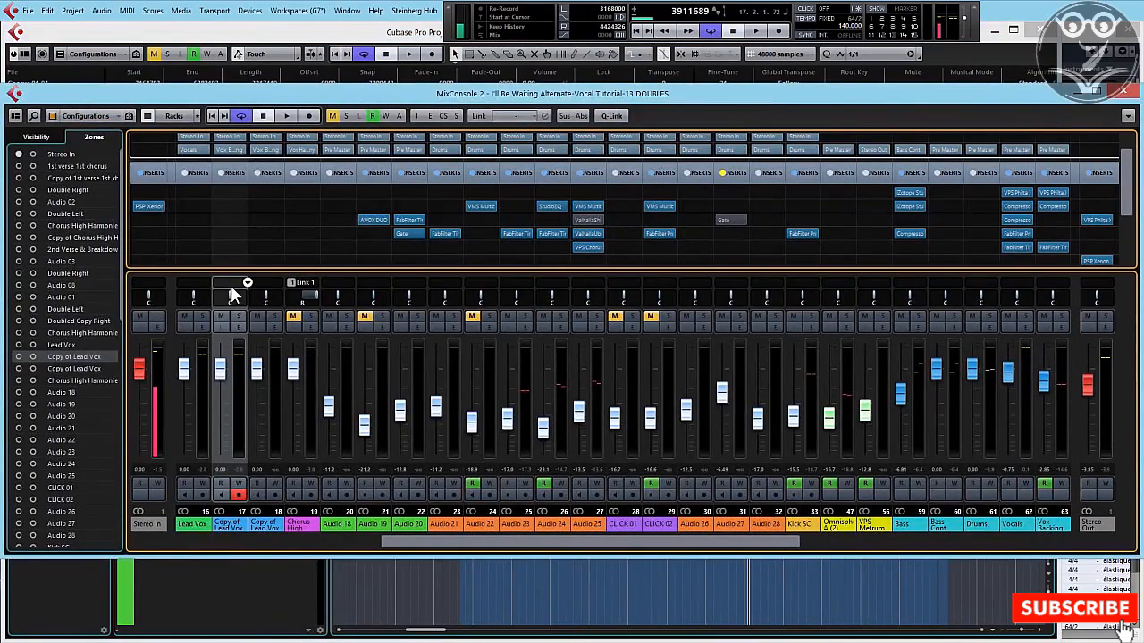
left_click_drag(230, 297, 212, 296)
left_click(712, 566)
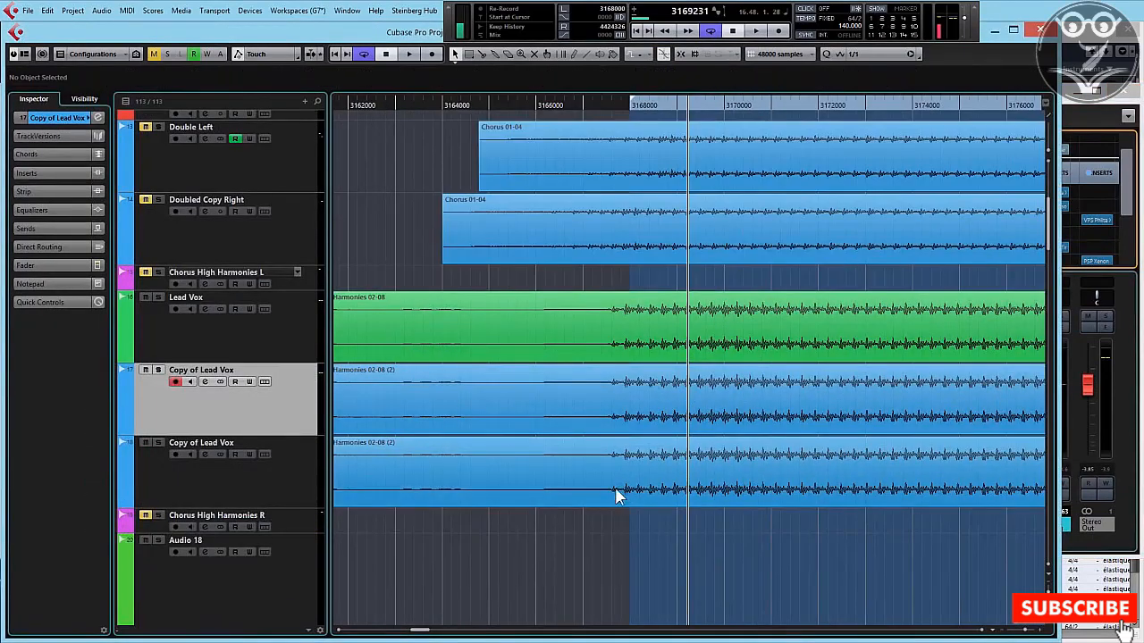
- Shift the second Copy of Lead Vox chorus event earlier so it starts at 3159189, checking the offset during playback
left_click_drag(618, 490, 602, 474)
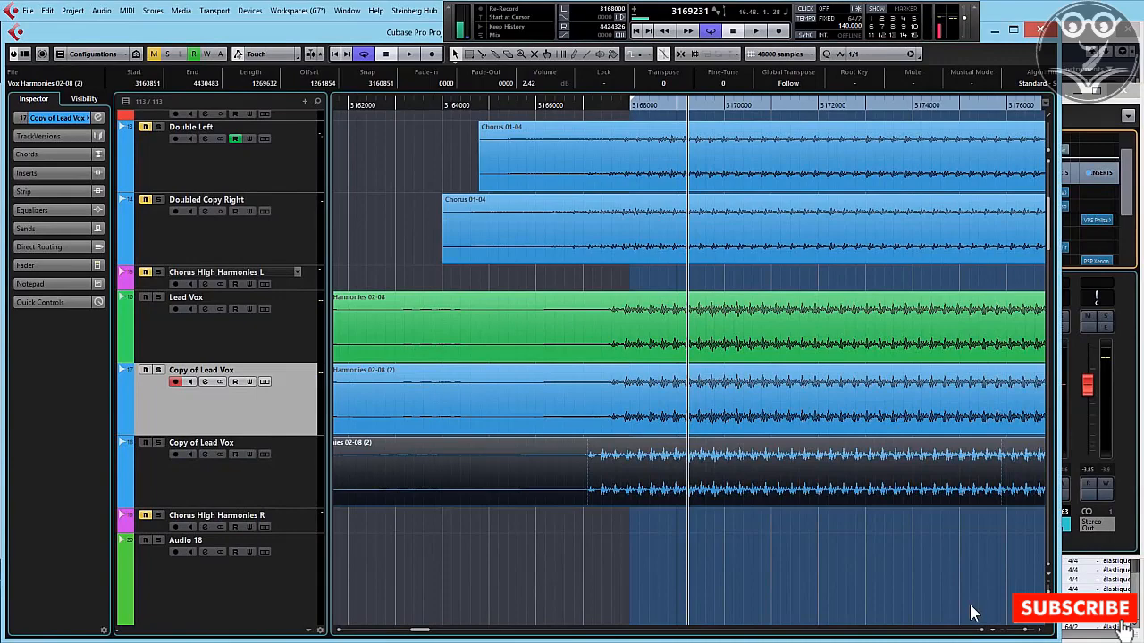
left_click(1025, 633)
left_click_drag(1021, 634, 1019, 635)
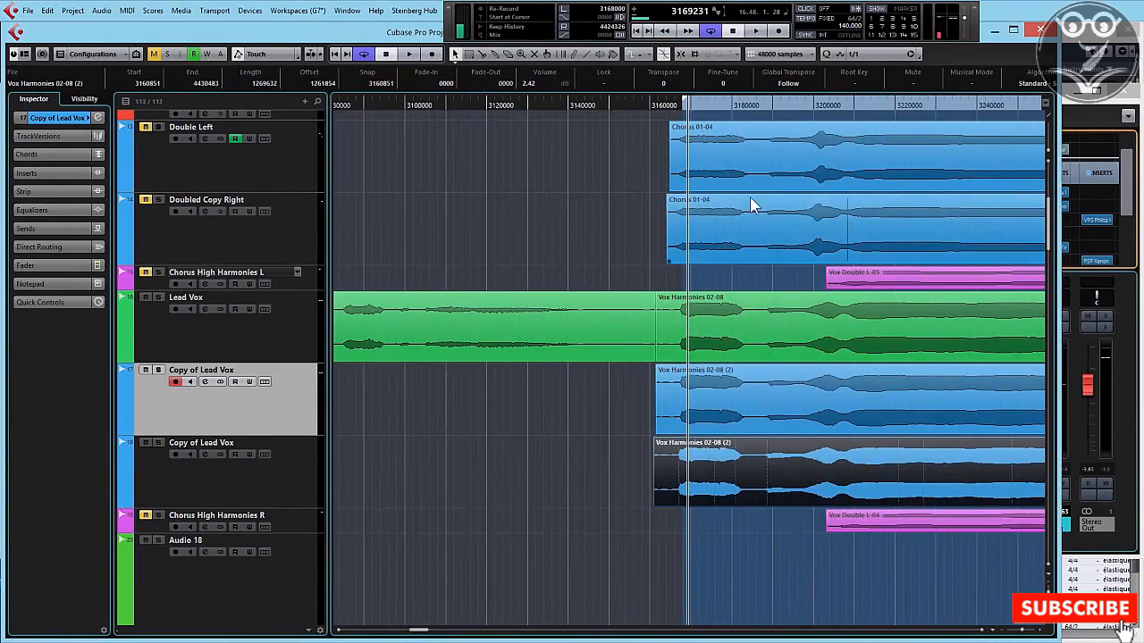
left_click(669, 105)
key("space")
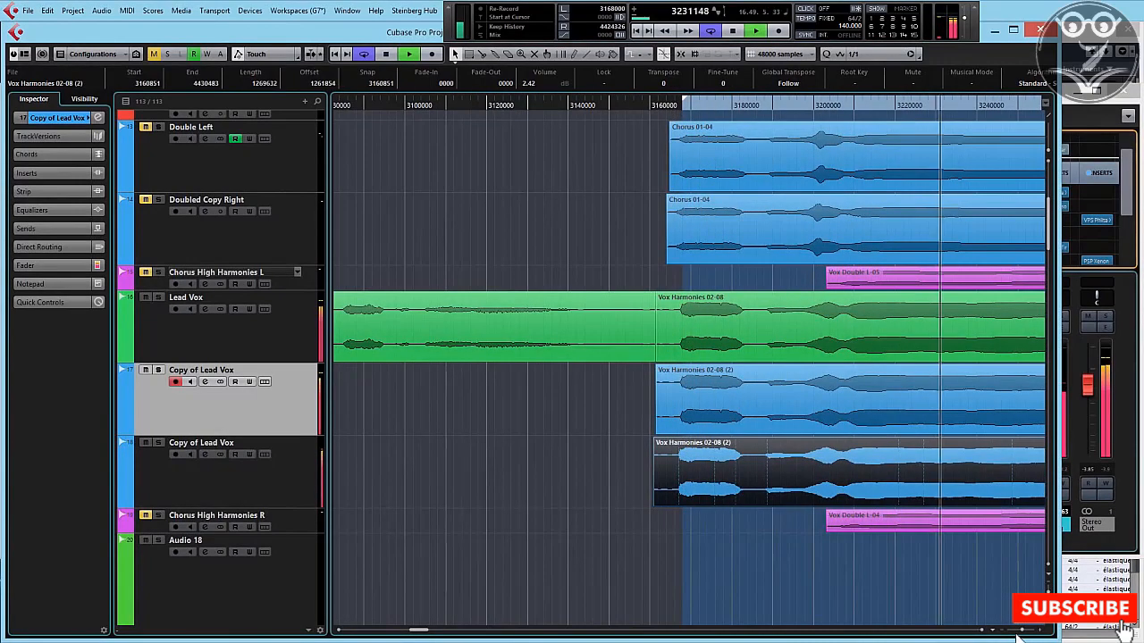
left_click_drag(1022, 632, 1019, 631)
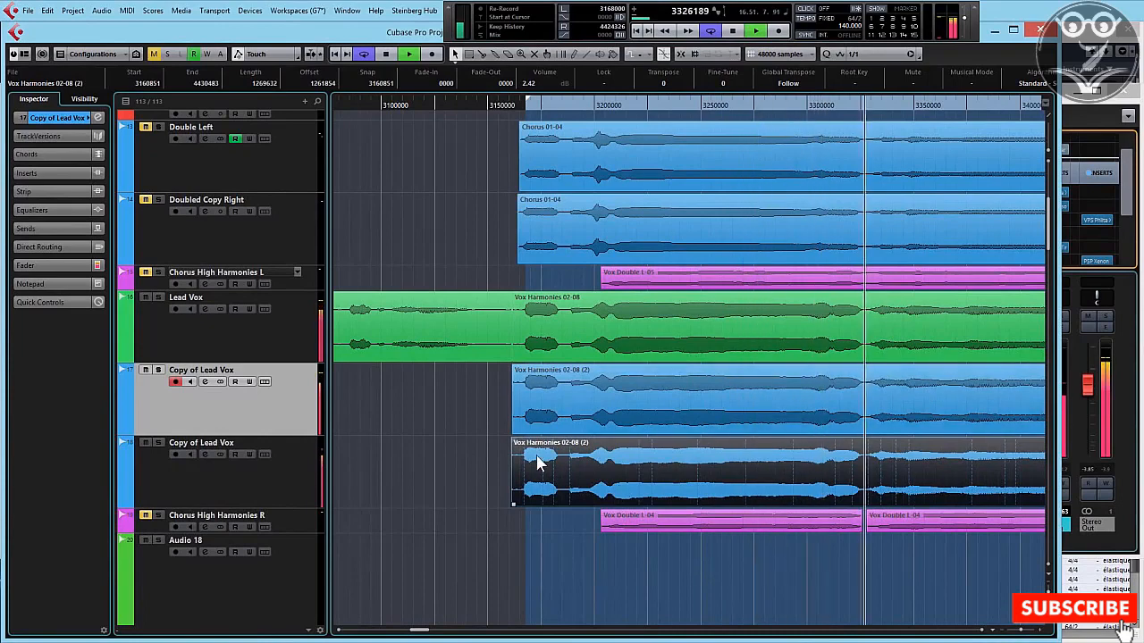
left_click_drag(523, 452, 532, 456)
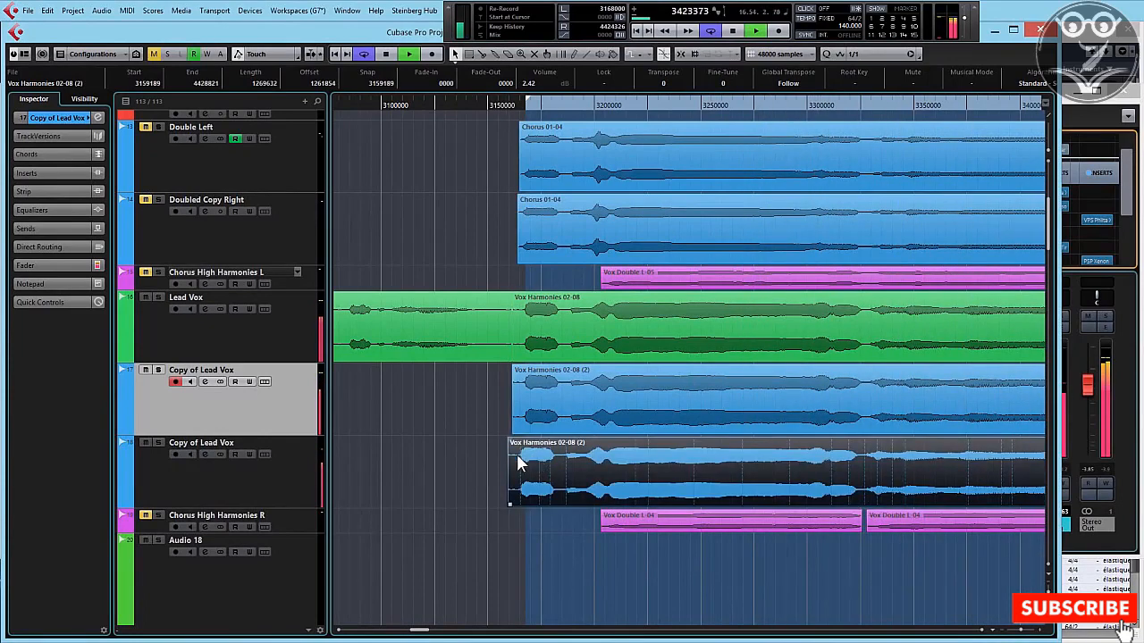
- Solo both Copy of Lead Vox tracks and listen to the offset doubles without the lead
left_click(158, 370)
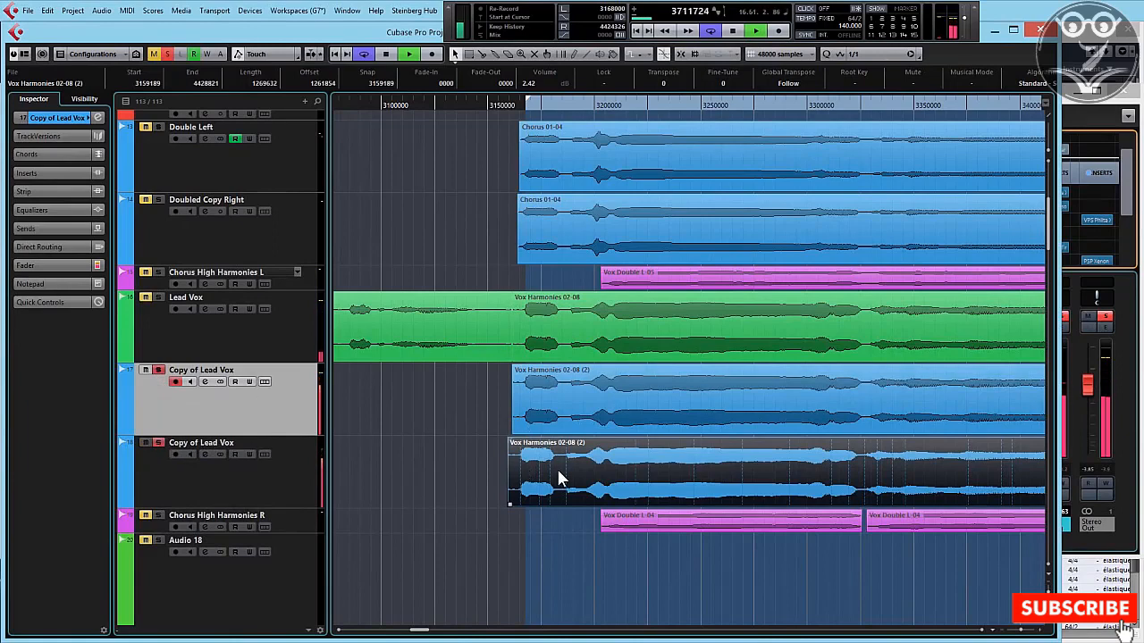
left_click_drag(557, 468, 559, 460)
key("space")
- Raise the Fine-Tune of the first Copy of Lead Vox chorus event and set the second copy's Fine-Tune to -25
left_click(606, 399)
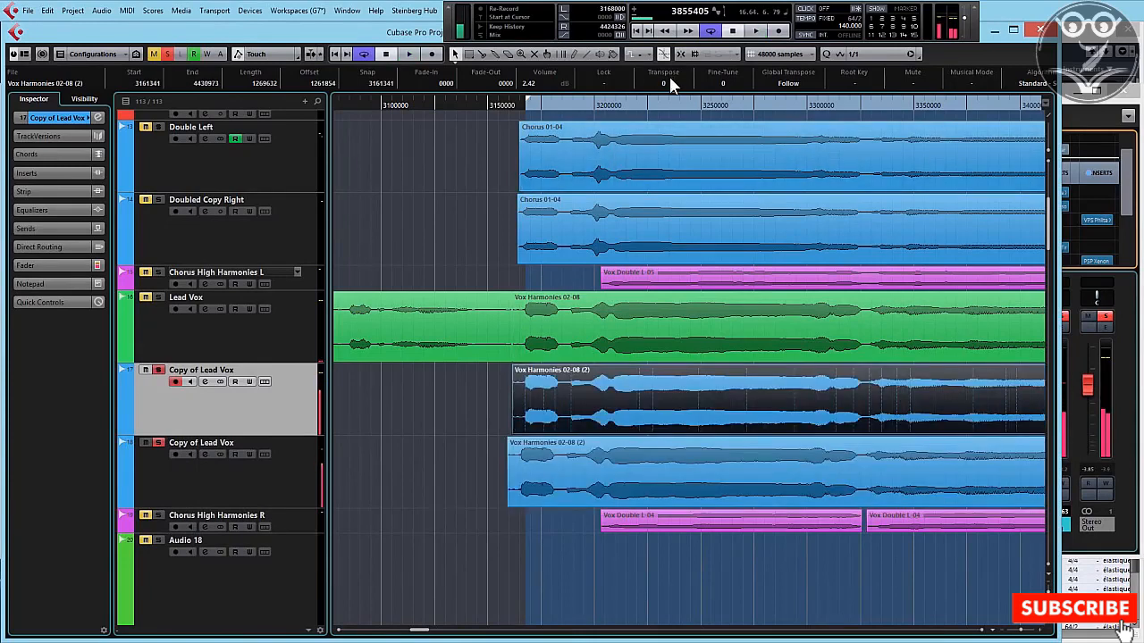
scroll(722, 85, "up", 20)
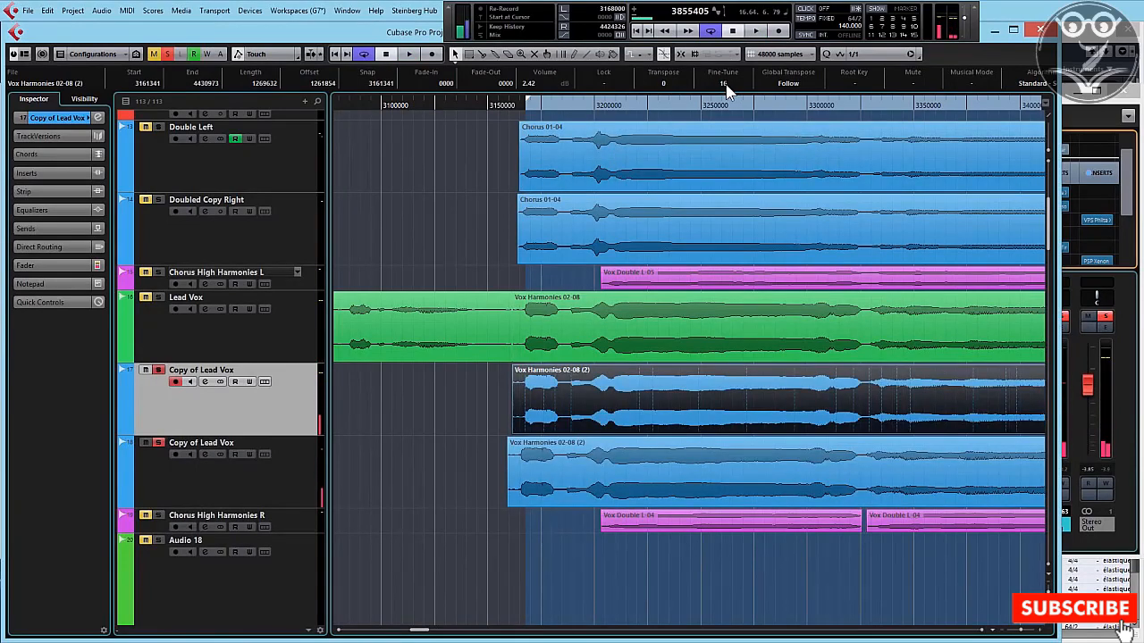
left_click(664, 496)
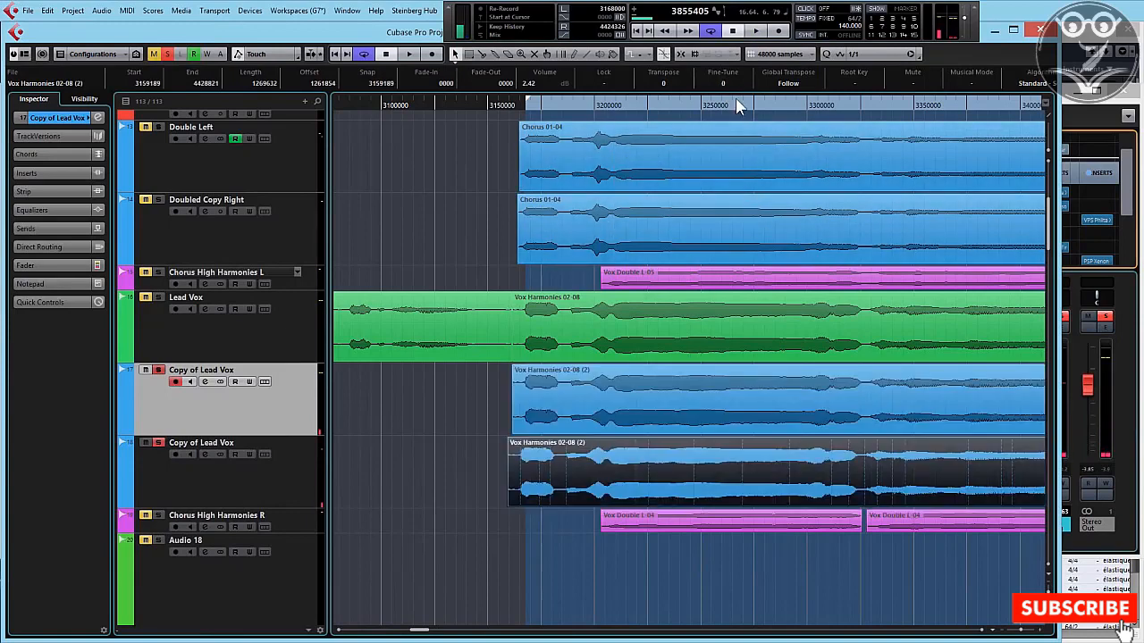
scroll(725, 87, "down", 1)
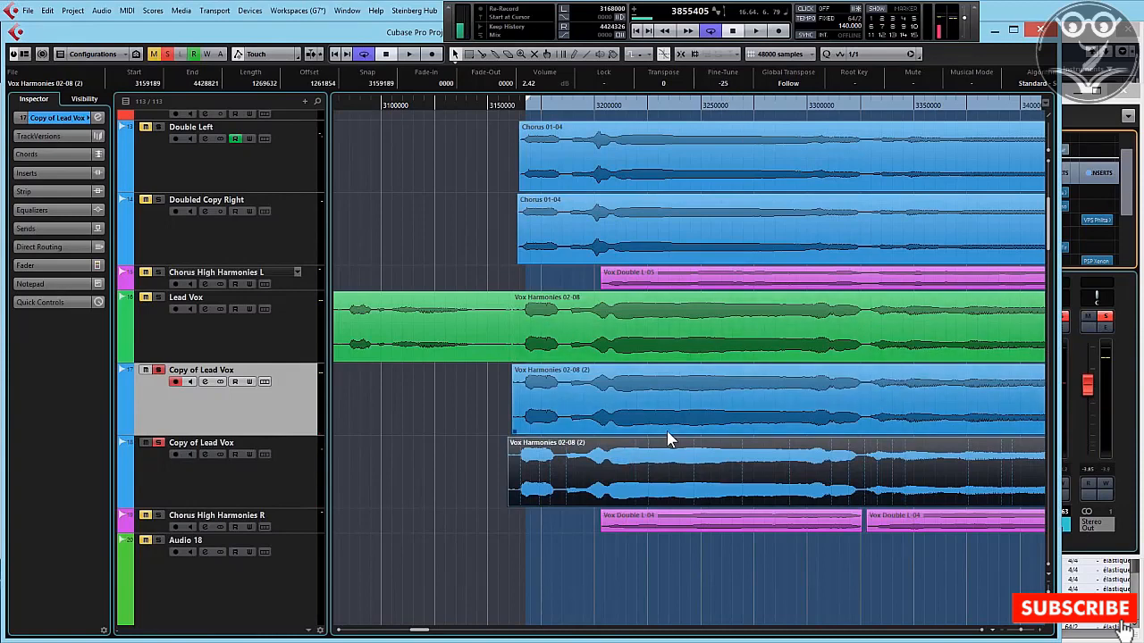
left_click(647, 420)
left_click(670, 502)
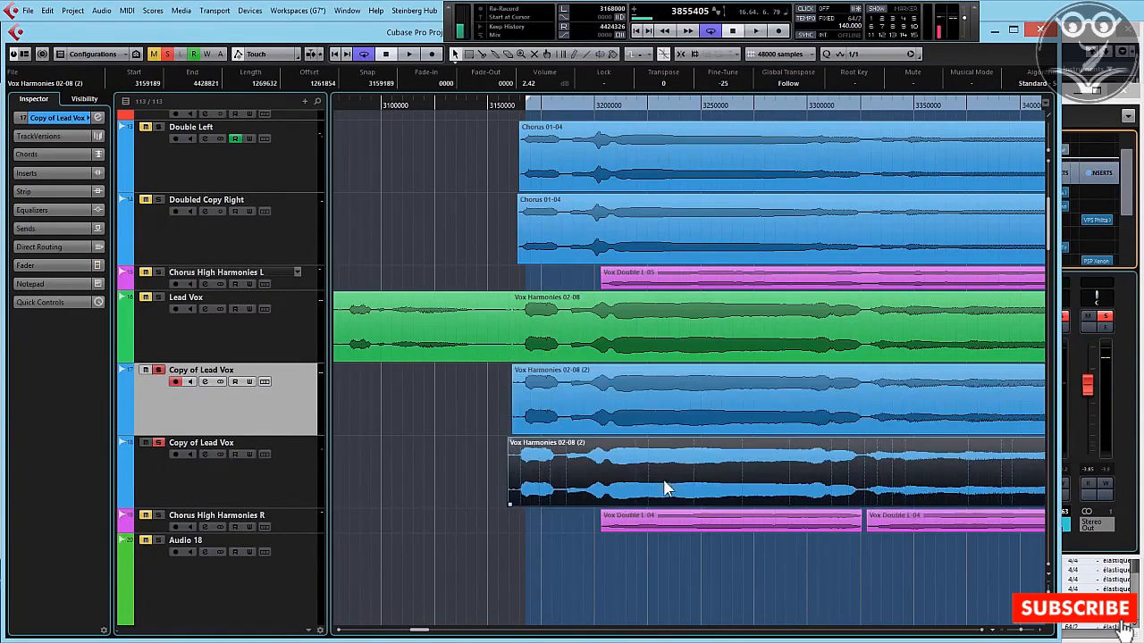
- Play the chorus and unsolo both Copy of Lead Vox tracks to hear the doubles together with Lead Vox
key("space")
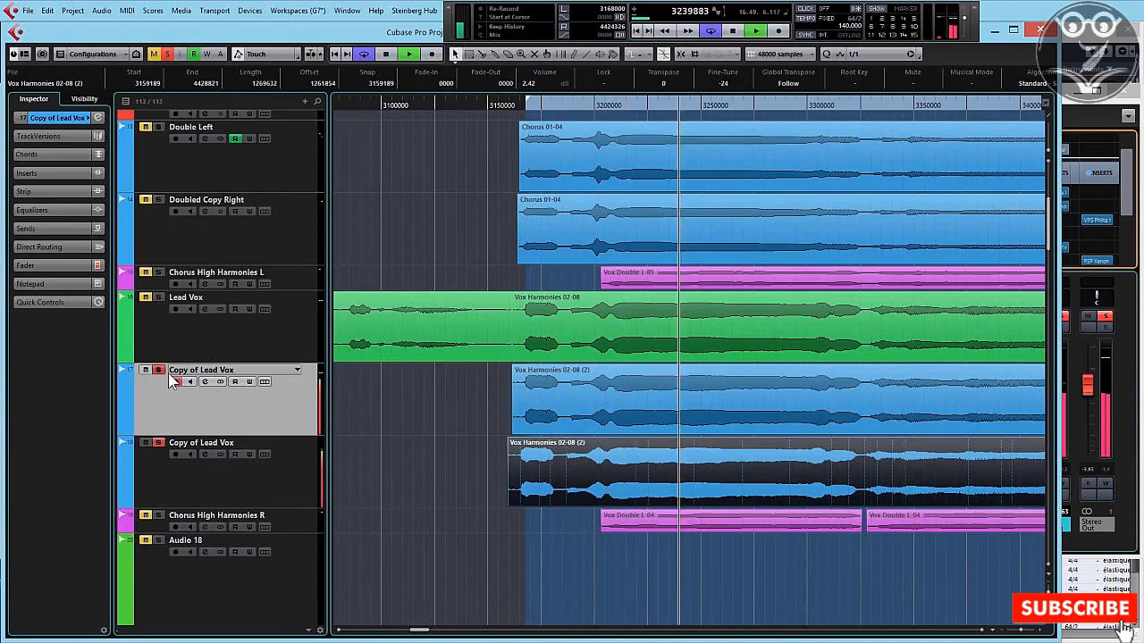
left_click(158, 370)
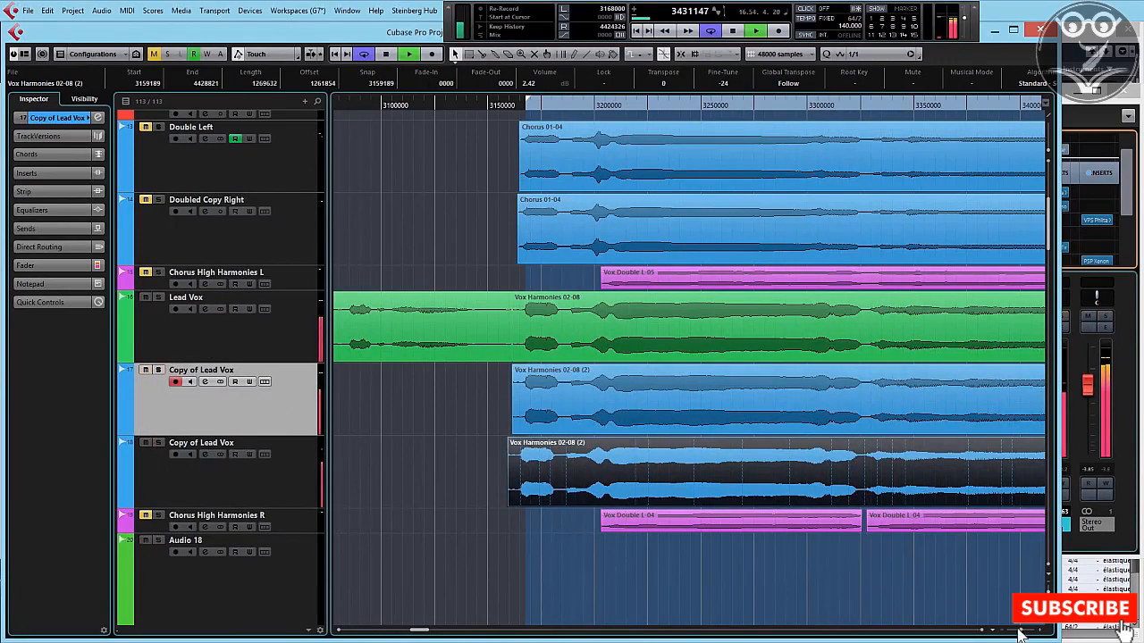
left_click_drag(1021, 631, 1016, 631)
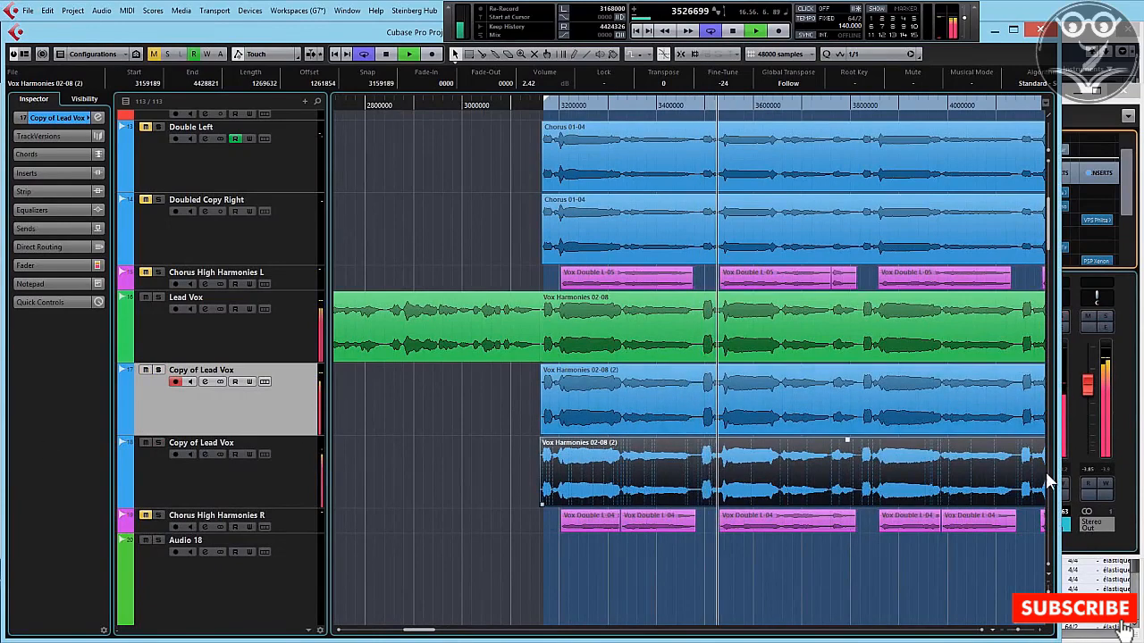
- Mute and unmute the Vox Backing group channel in the mixer during playback to compare the chorus with and without doubles
left_click(1125, 480)
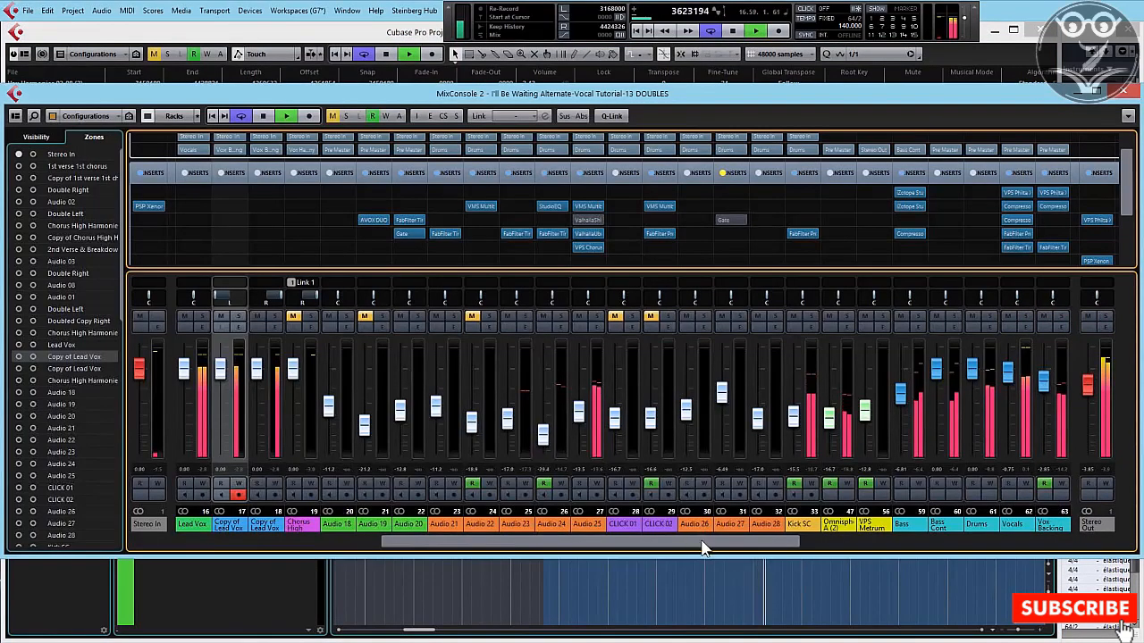
left_click_drag(705, 543, 804, 542)
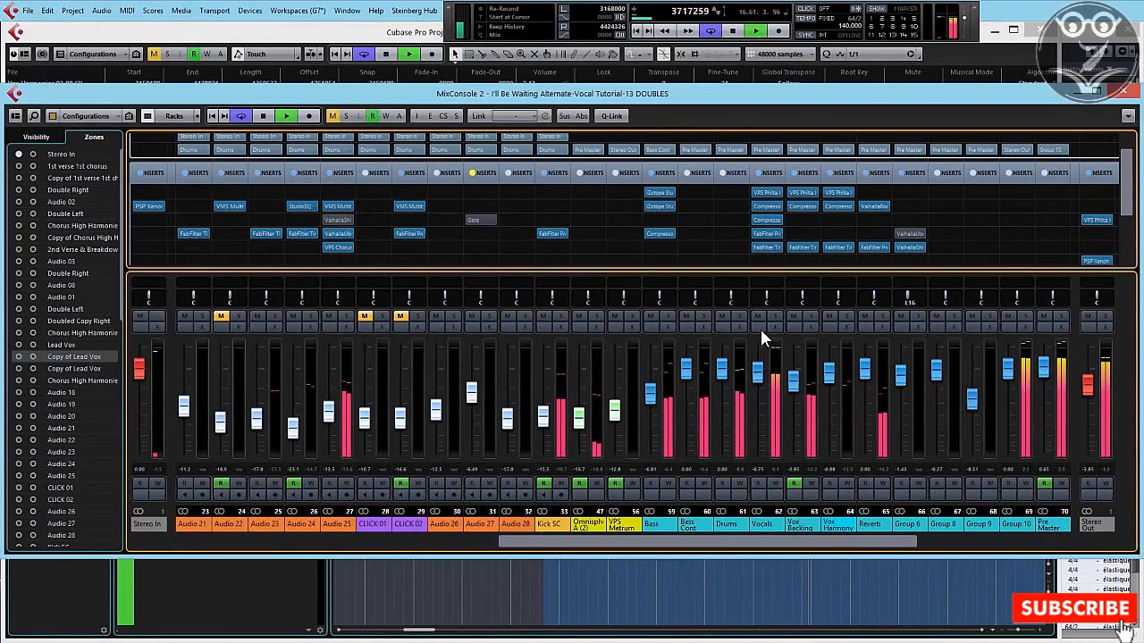
left_click(793, 316)
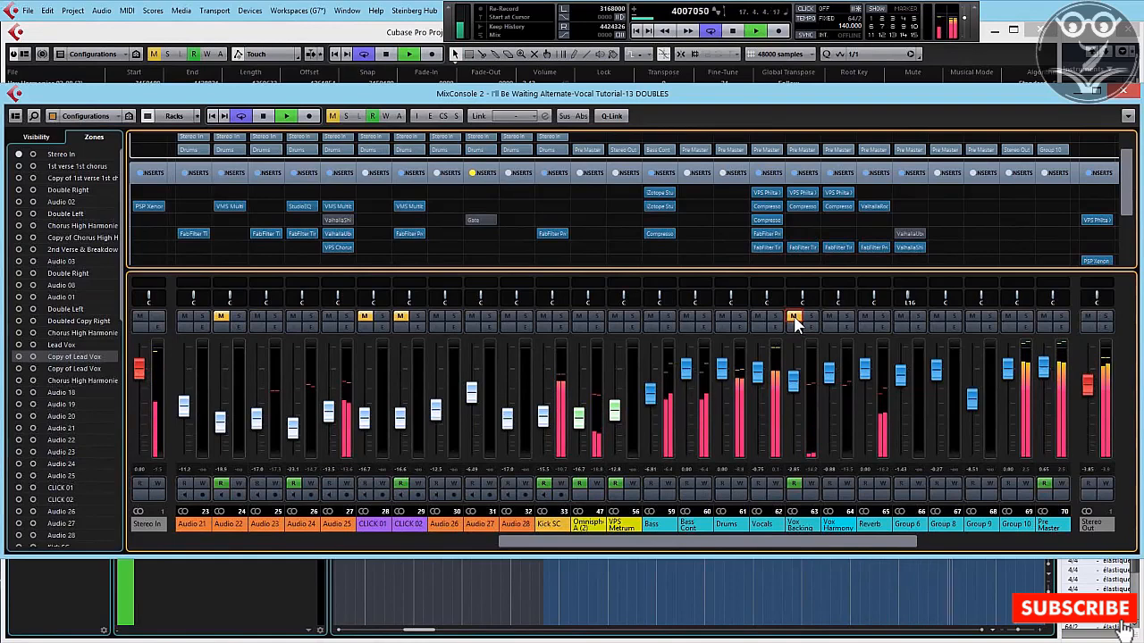
left_click(794, 316)
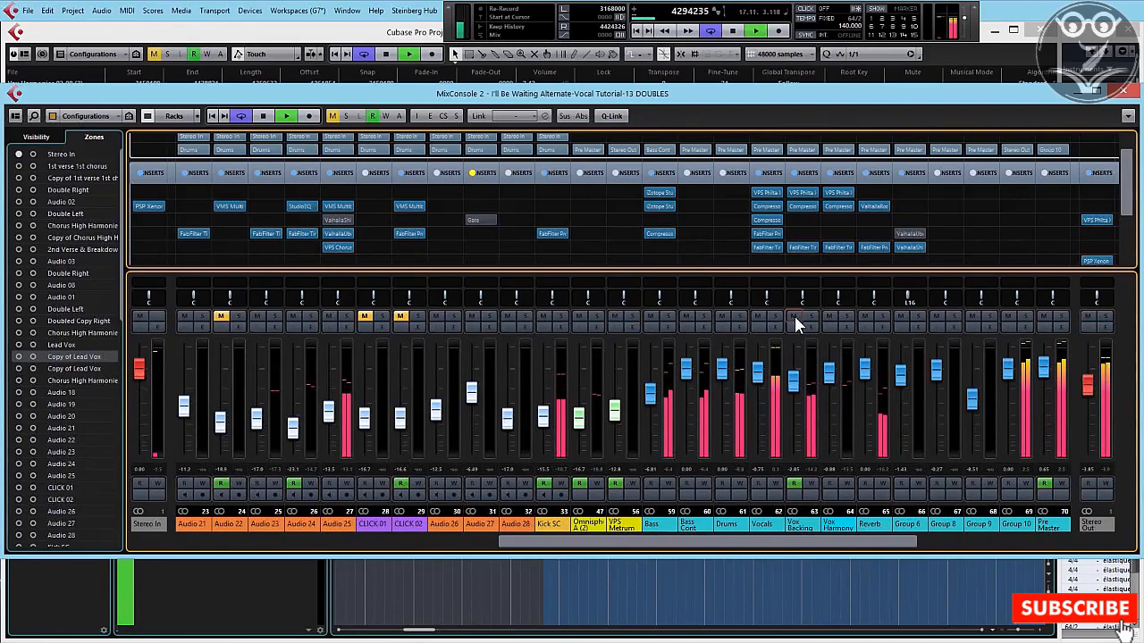
- Move the second Copy of Lead Vox chorus event closer to the lead so it starts at 3160738, and play the chorus
left_click(728, 576)
left_click(544, 109)
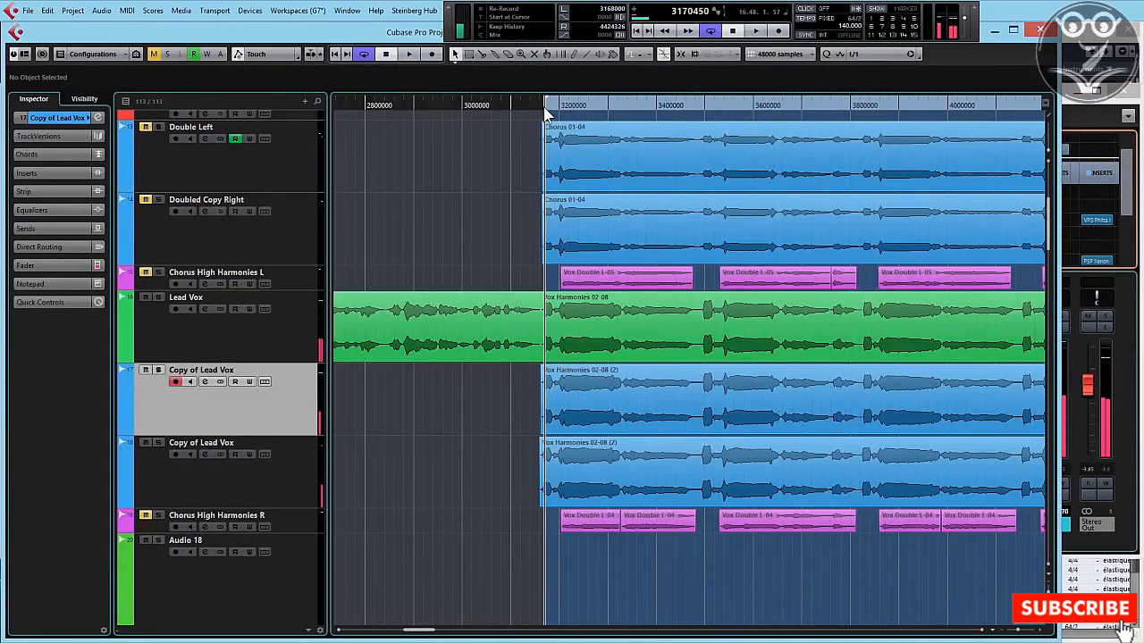
left_click_drag(1017, 630, 1026, 633)
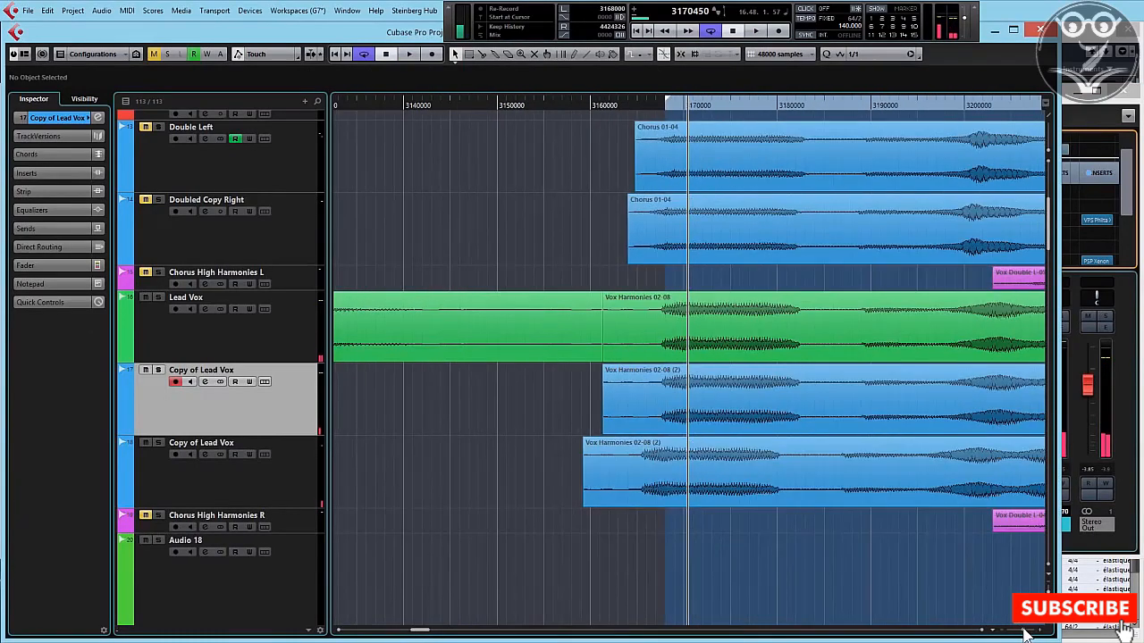
left_click_drag(643, 468, 685, 456)
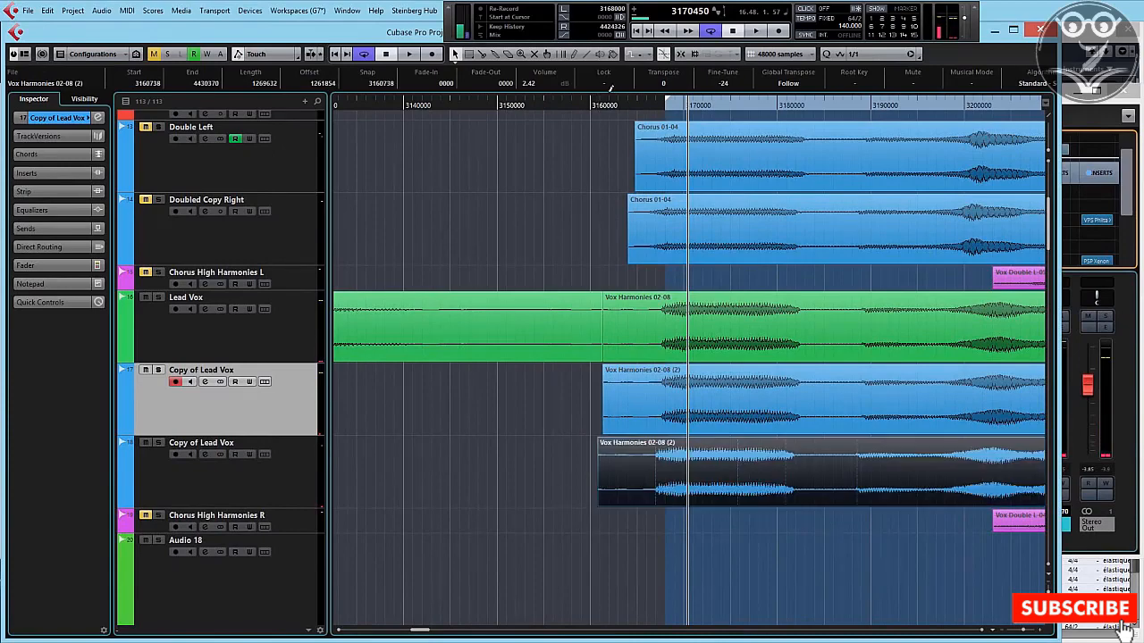
left_click(638, 108)
key("space")
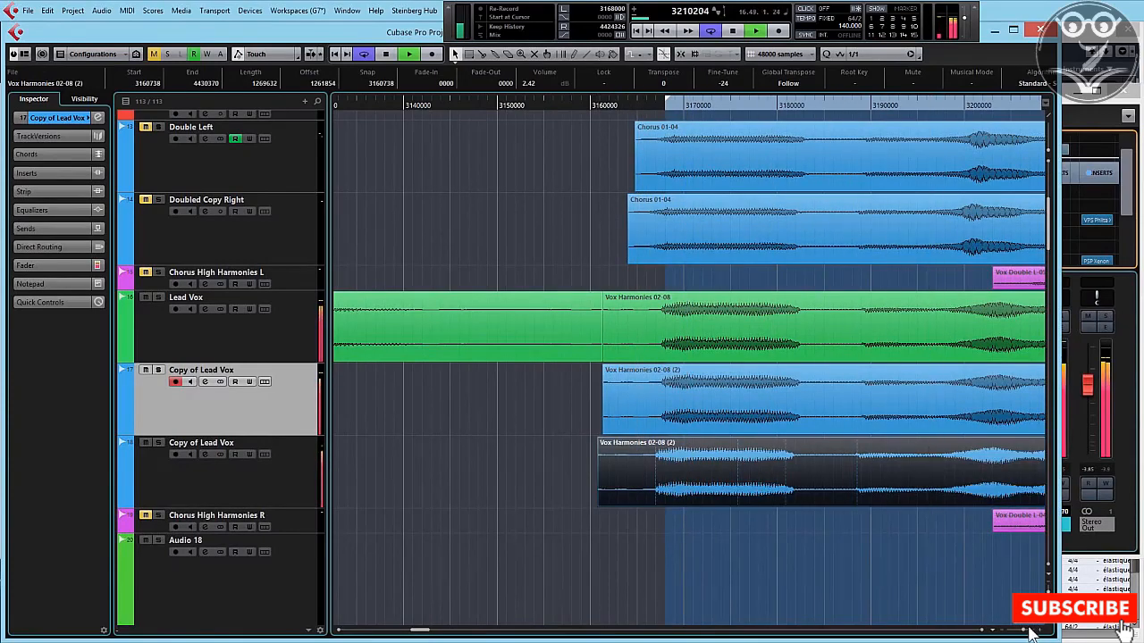
- Toggle the Vox Backing group's mute during playback to check the tighter double against the lead alone, and return to the project window
key("F3")
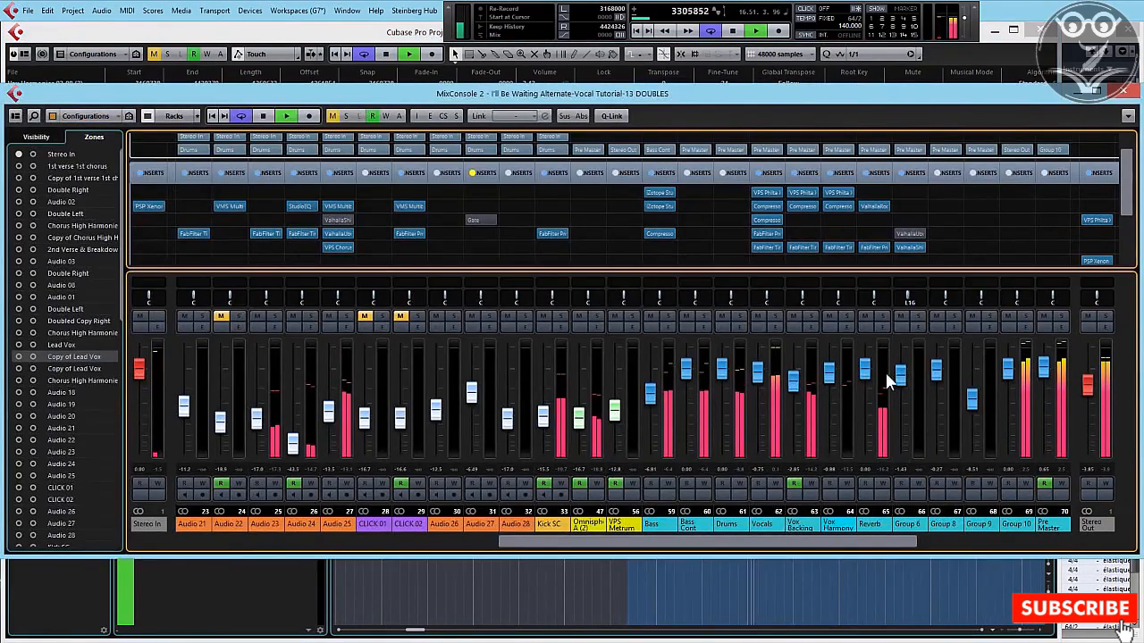
left_click(794, 319)
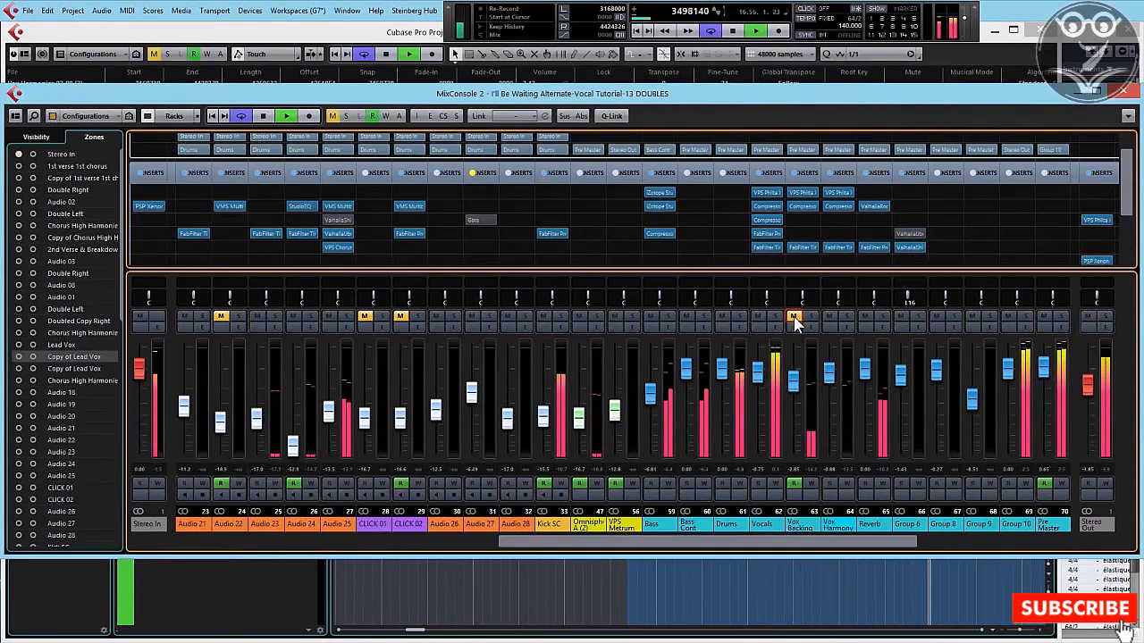
left_click(794, 319)
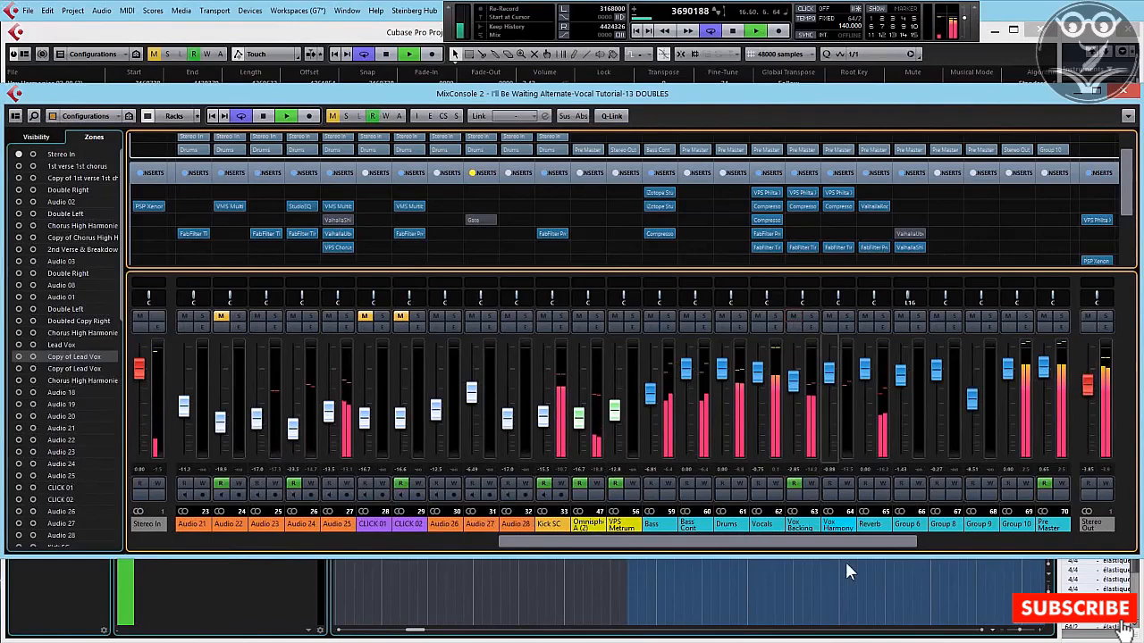
left_click(849, 586)
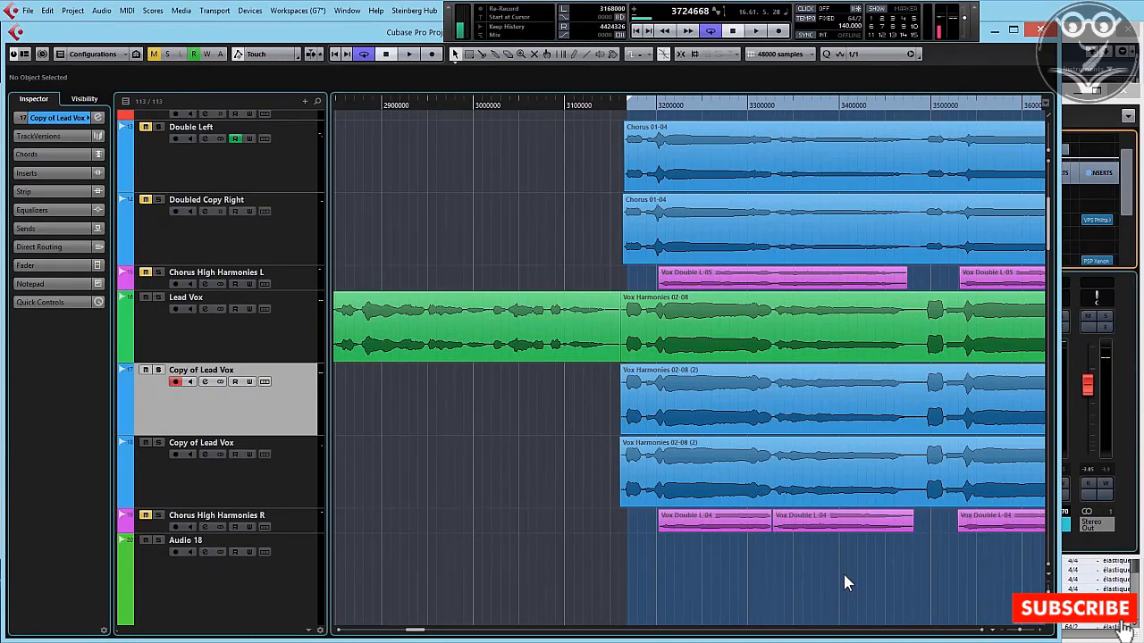
- Bring the mixer to the front of the project window
left_click(1124, 440)
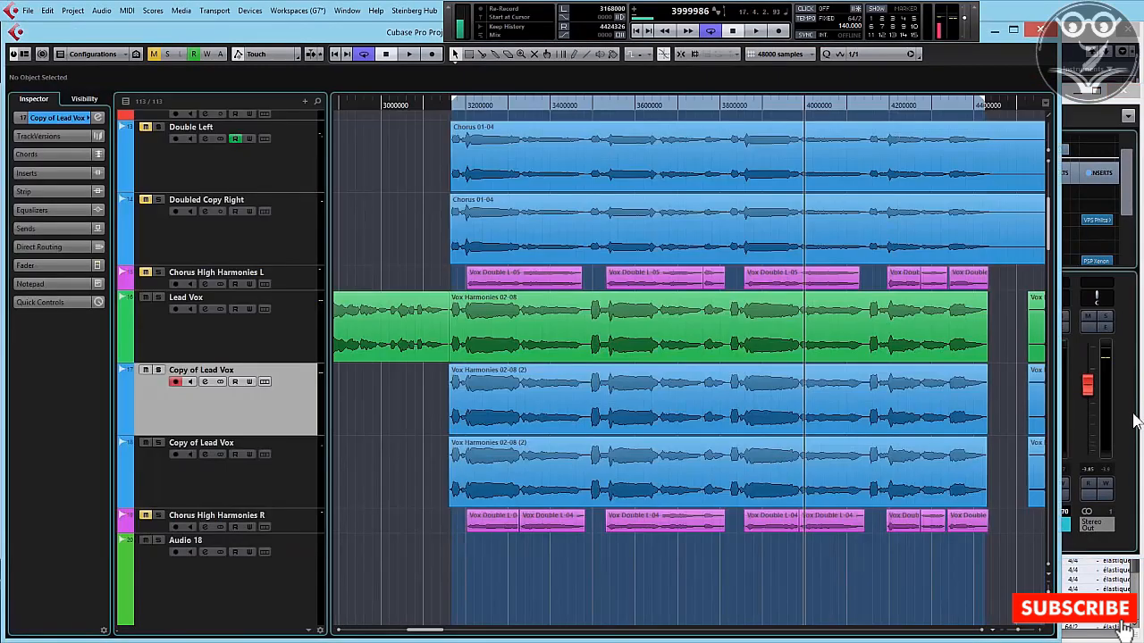